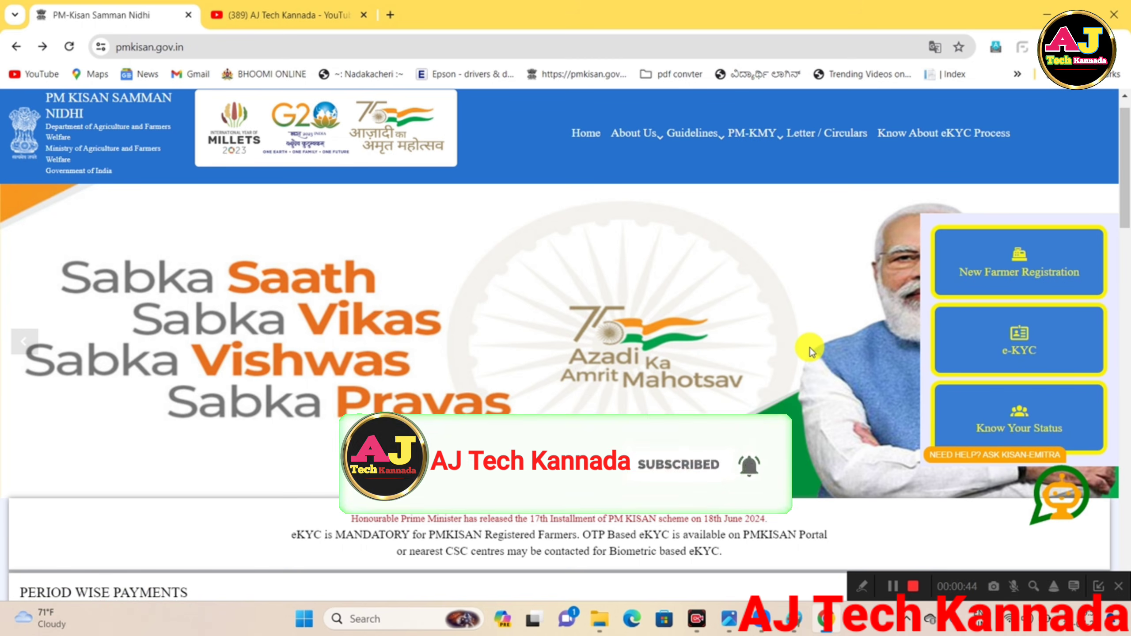
Scroll the home page down to the Farmers Corner list with New Farmer Registration.
scroll(810, 352, "down", 5)
scroll(810, 352, "down", 1)
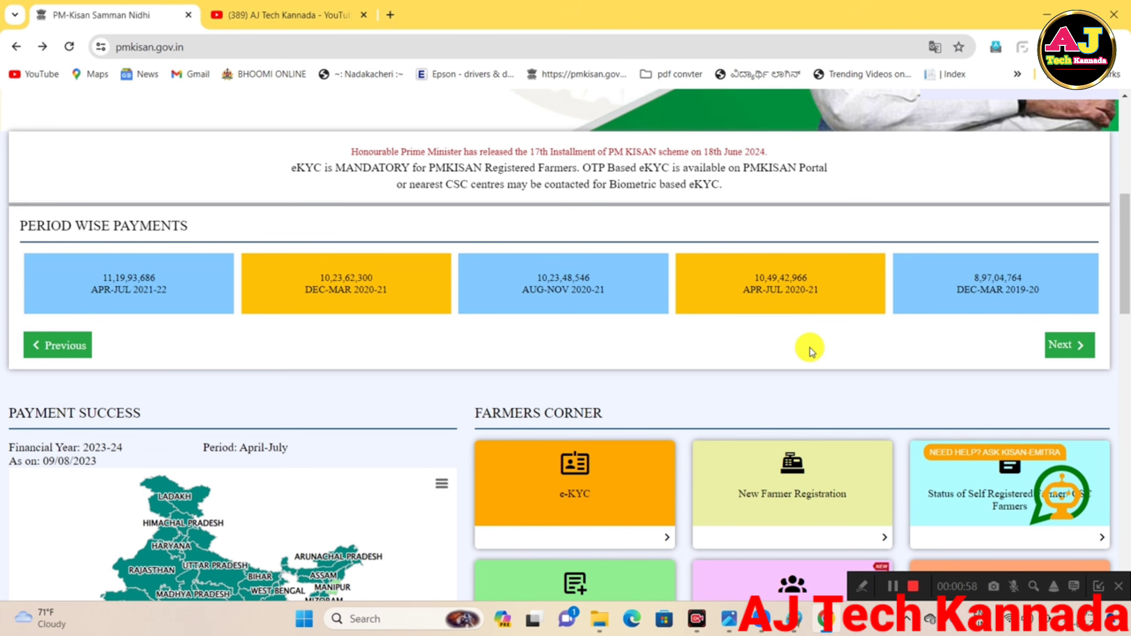
scroll(810, 350, "up", 10)
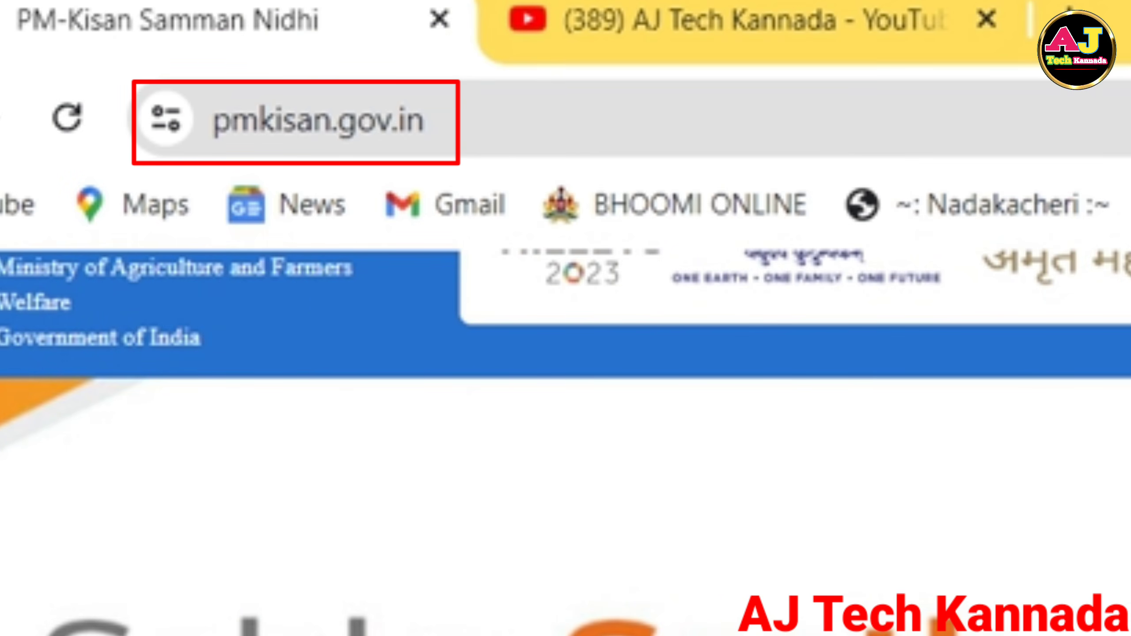
scroll(538, 285, "down", 10)
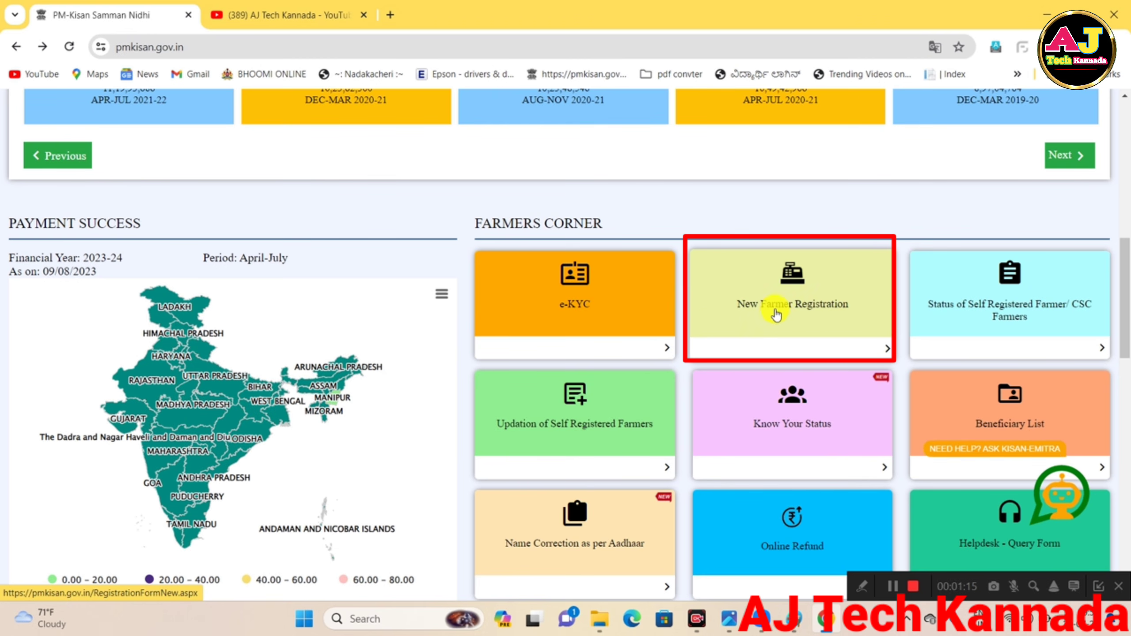
Open Rural Farmer Registration, enter Aadhaar, mobile, state KARNATAKA and captcha, and request the OTP.
left_click(775, 315)
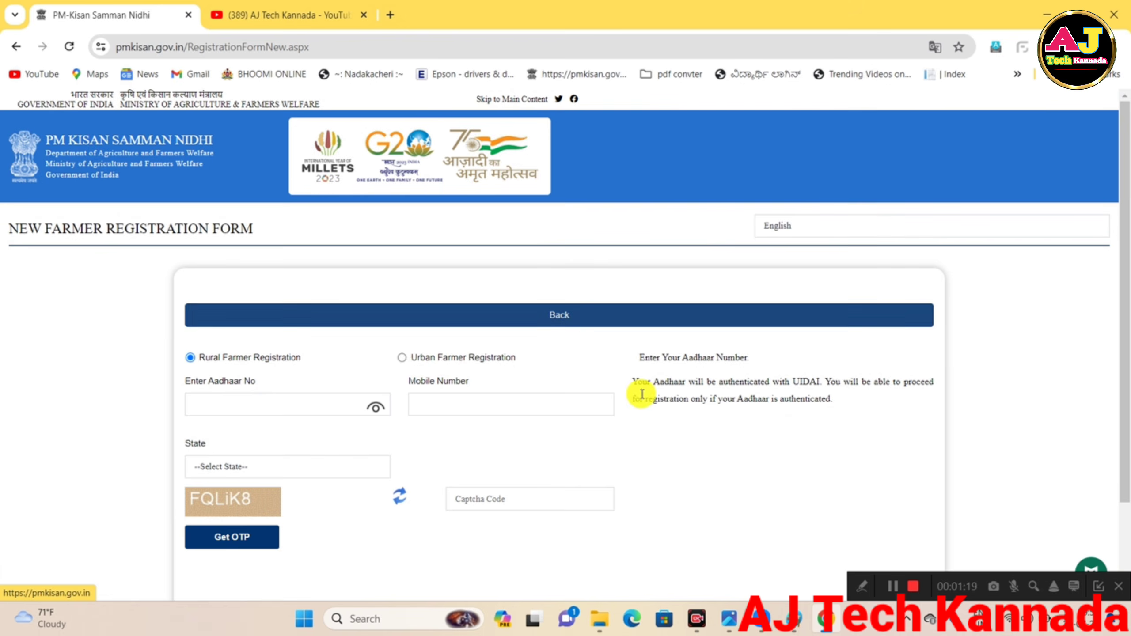
scroll(559, 452, "down", 3)
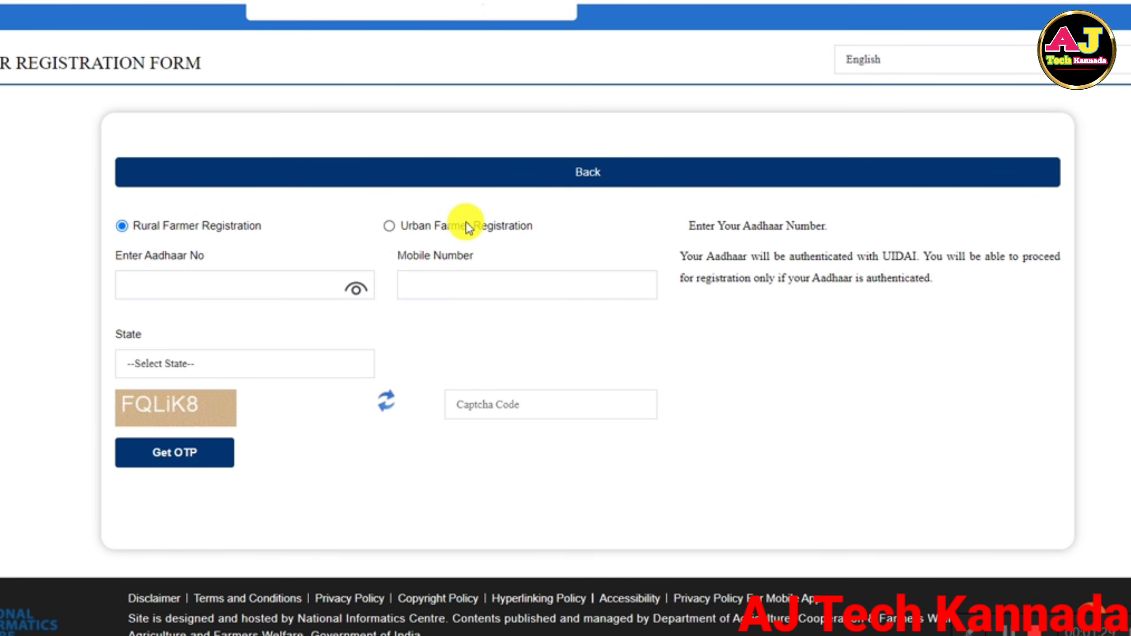
left_click(184, 294)
left_click(490, 271)
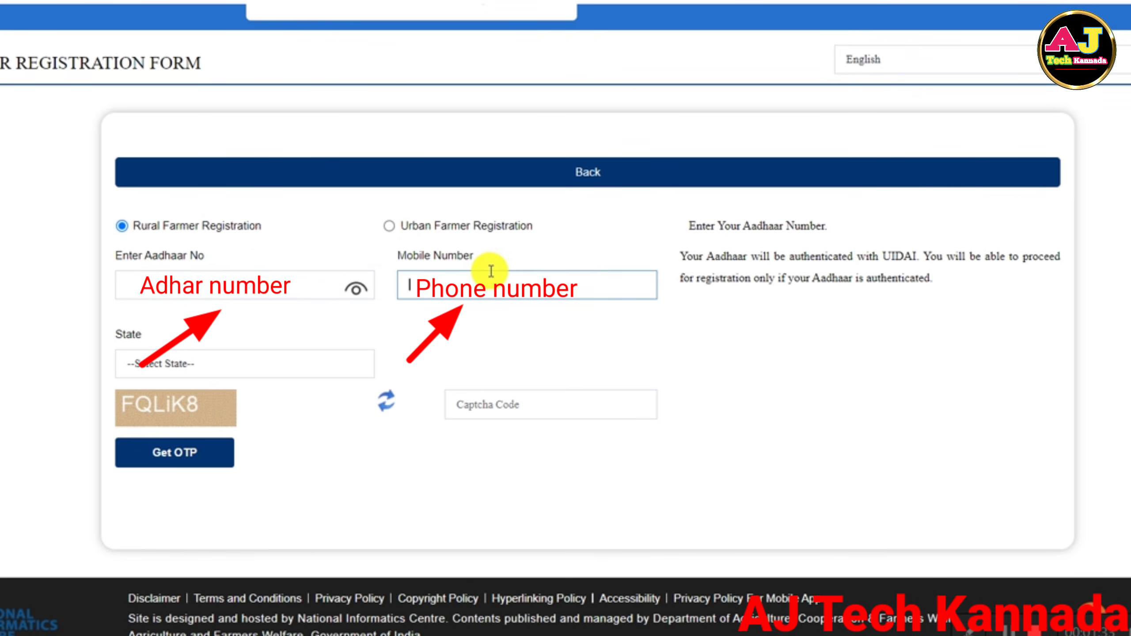
left_click(228, 359)
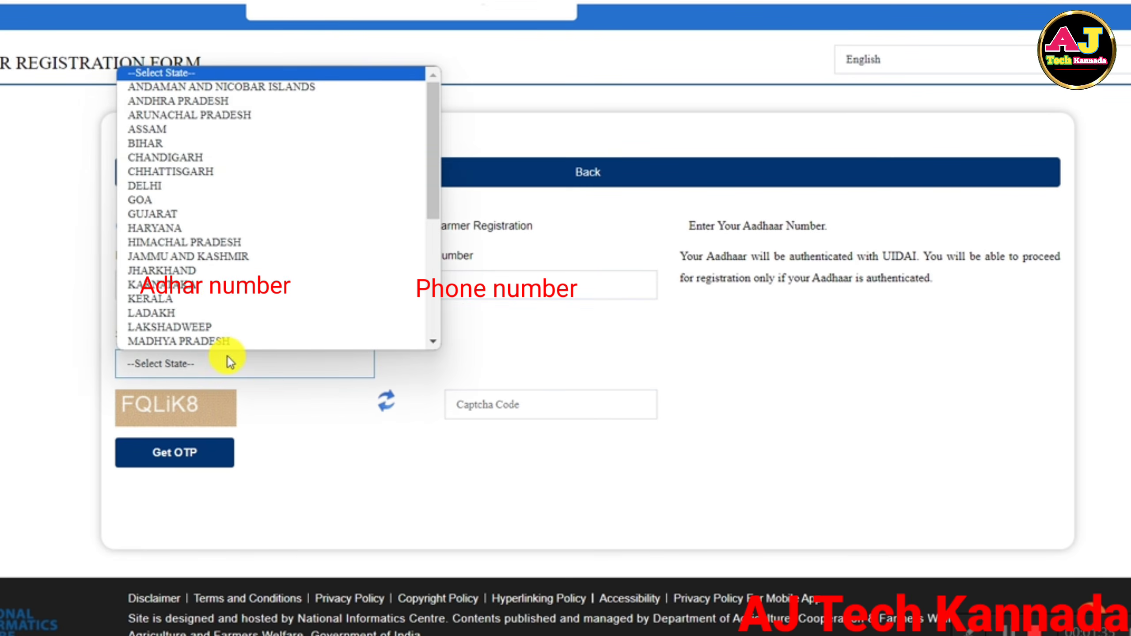
left_click(227, 283)
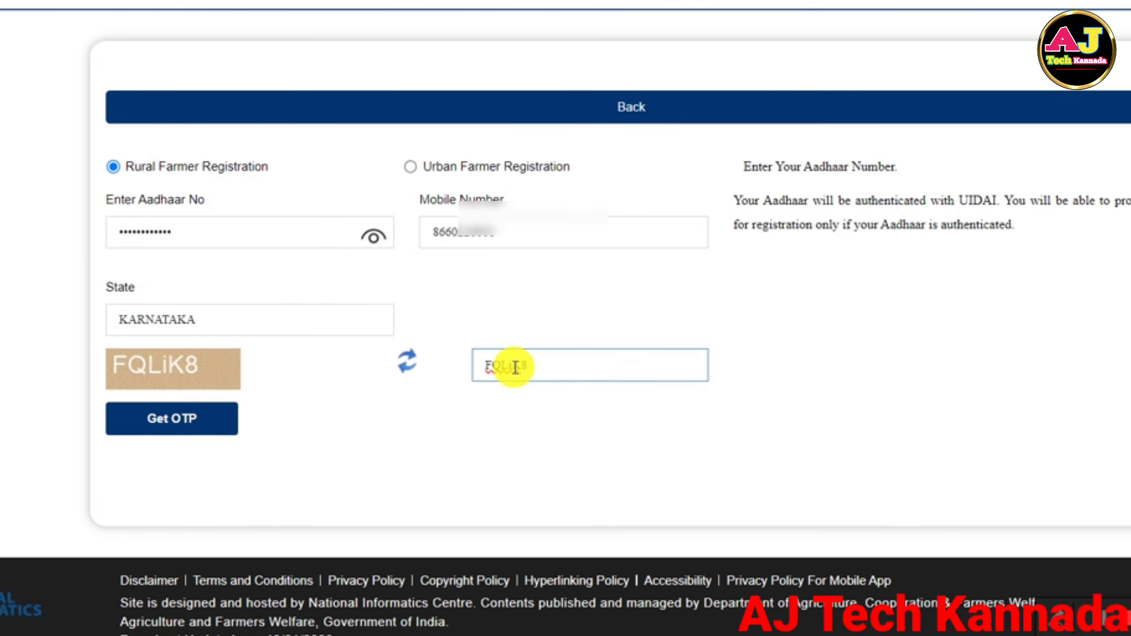
left_click(161, 421)
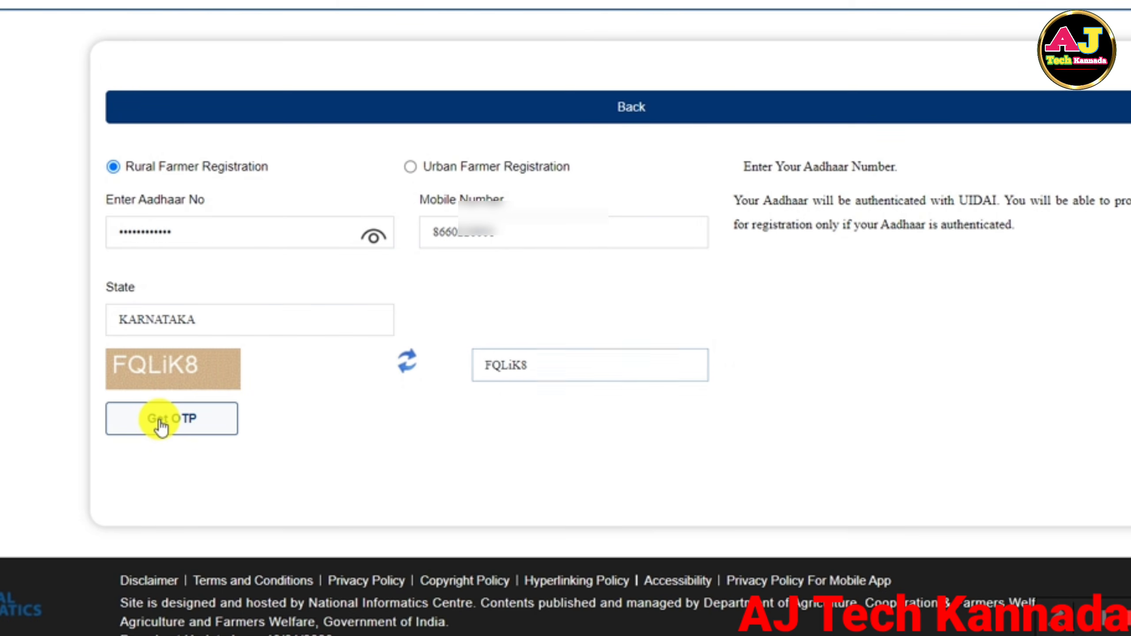
Submit the OTP and captcha, then enter the Aadhaar mobile OTP with consent and verify it.
scroll(161, 425, "down", 3)
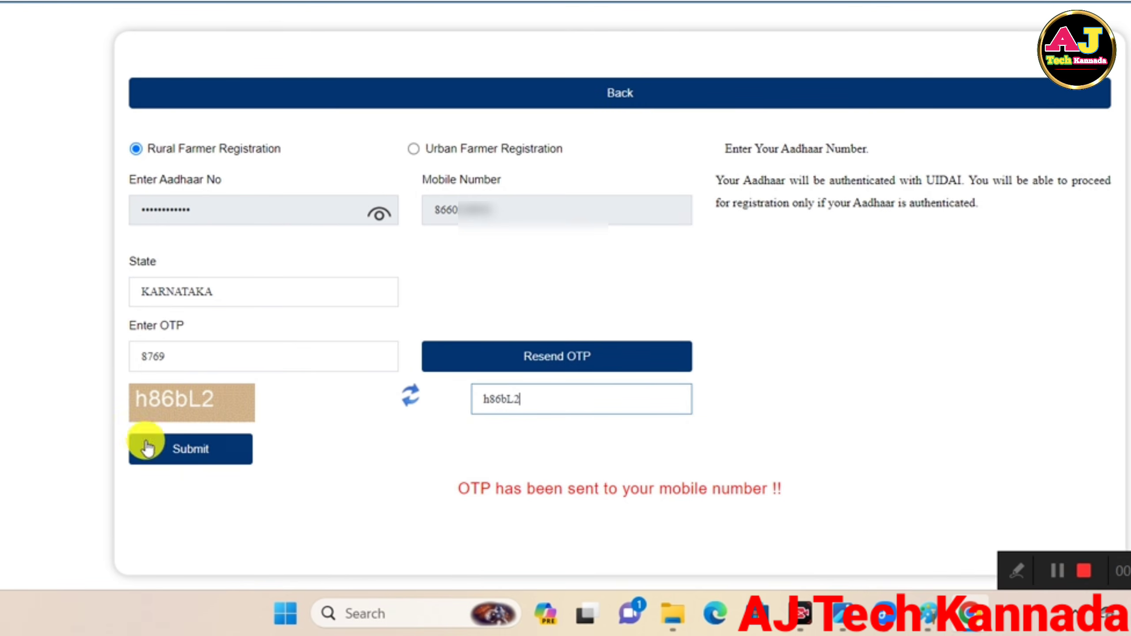
left_click(170, 466)
scroll(171, 466, "down", 6)
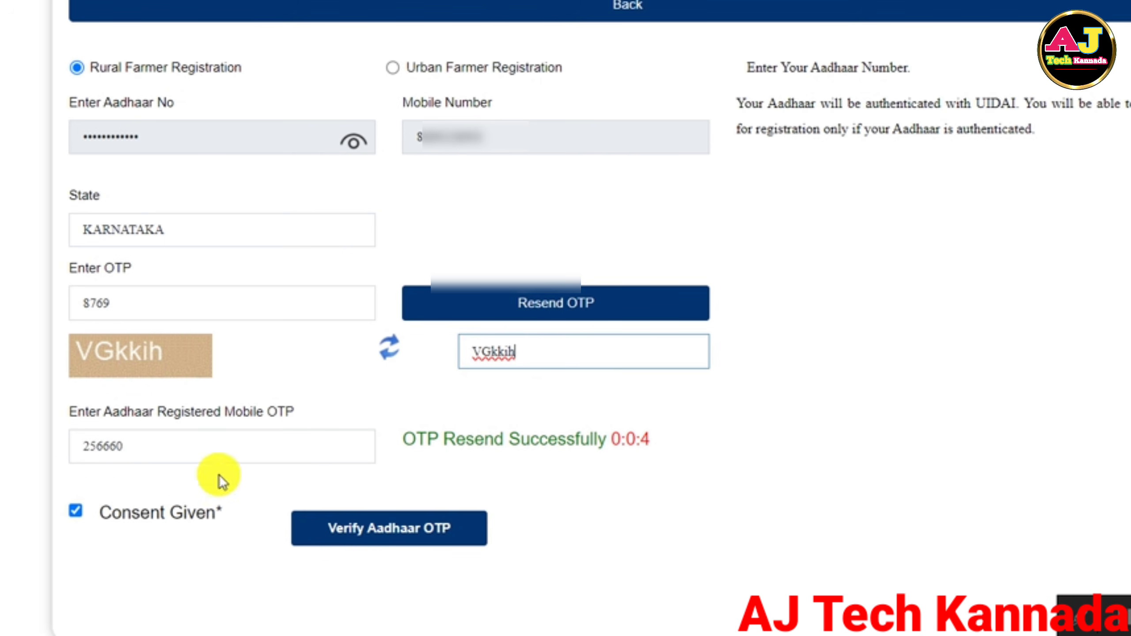
left_click(338, 531)
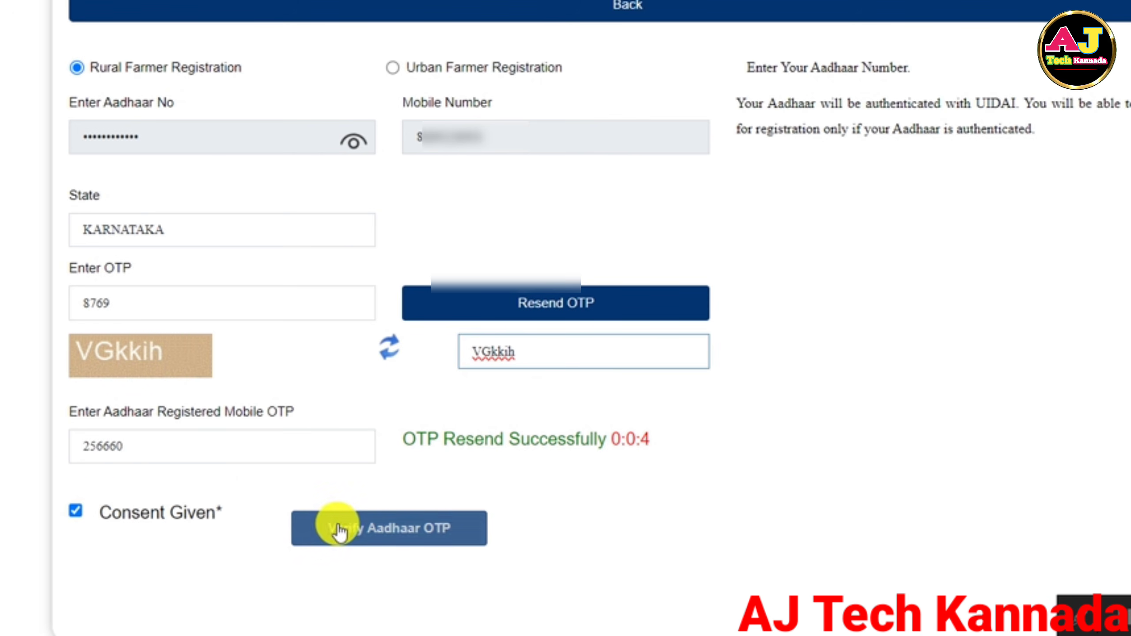
left_click(371, 532)
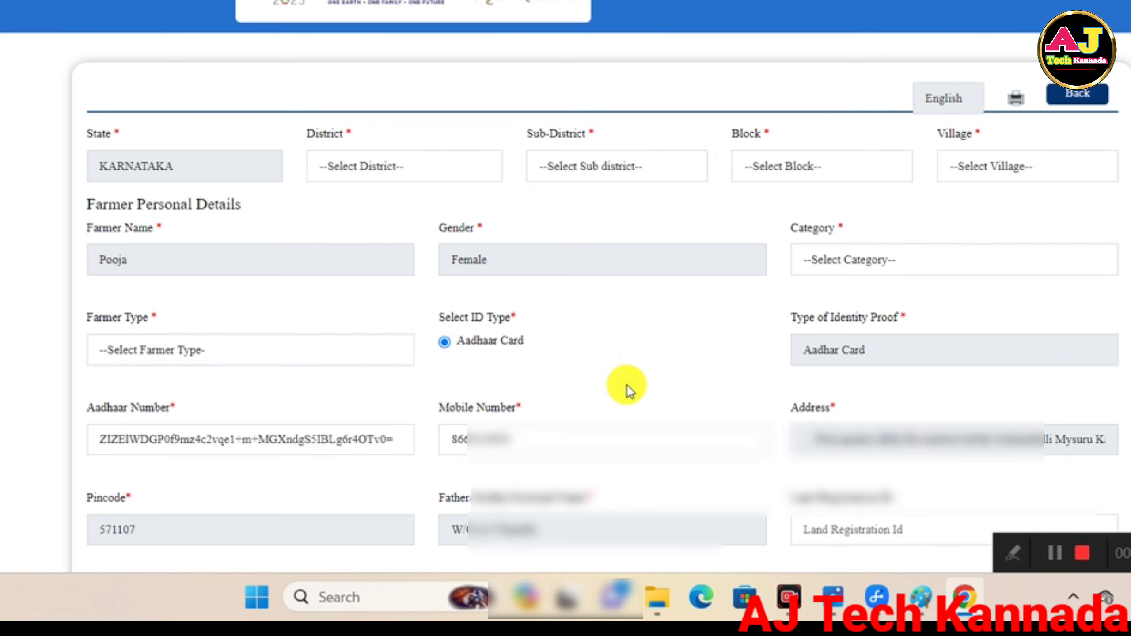
Scroll through the Aadhaar-prefilled farmer details form with state KARNATAKA to review its fields.
scroll(654, 434, "down", 3)
scroll(628, 386, "down", 5)
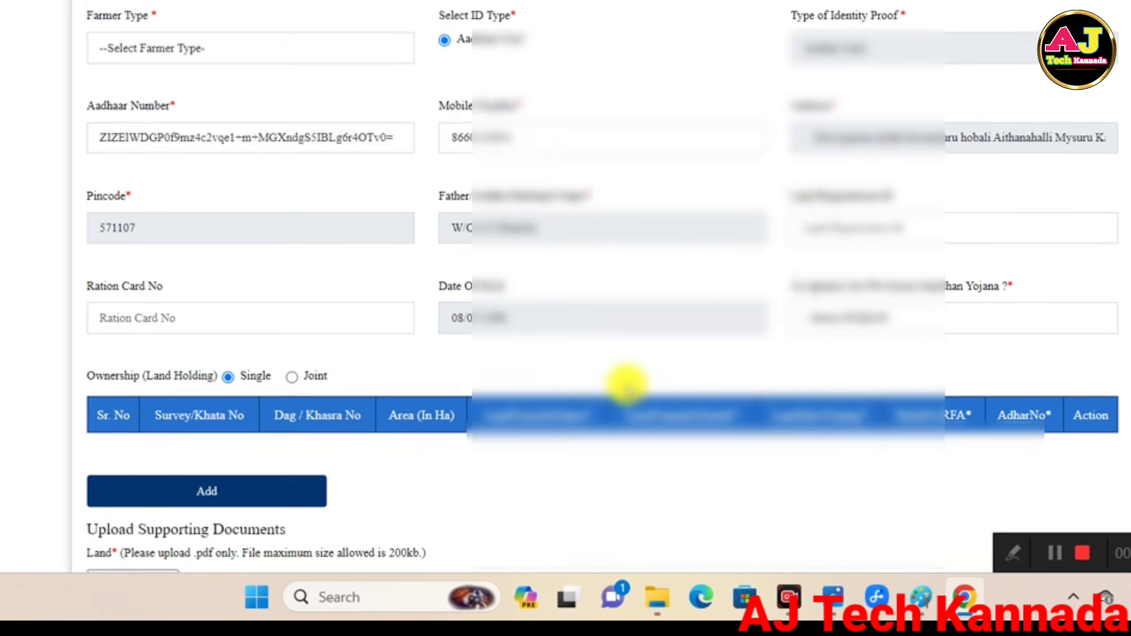
scroll(627, 385, "up", 10)
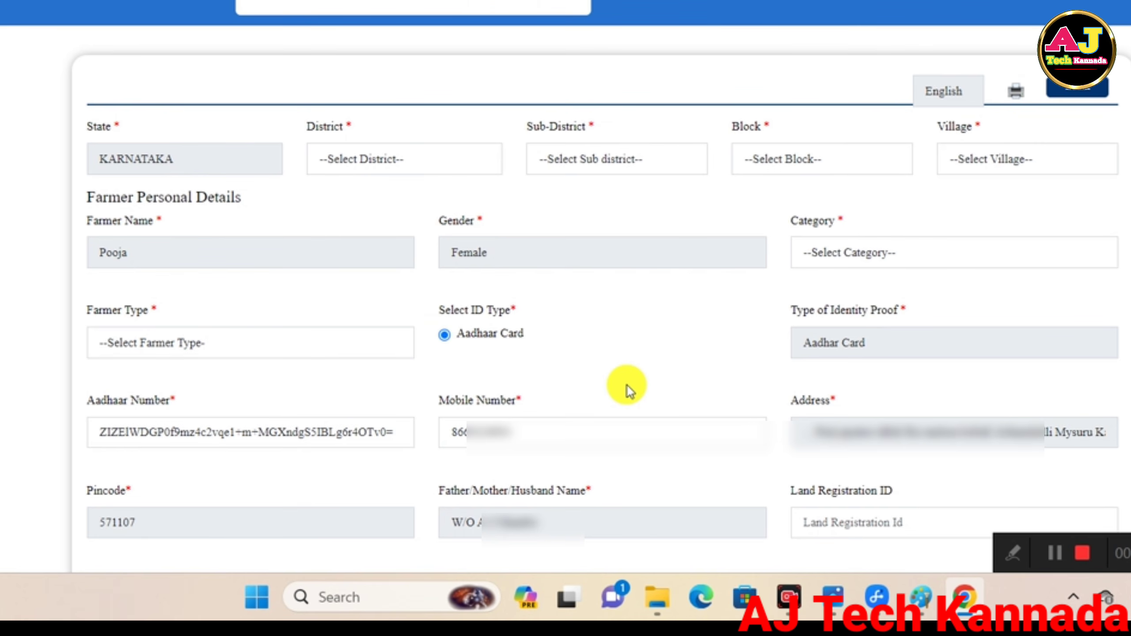
scroll(628, 386, "up", 1)
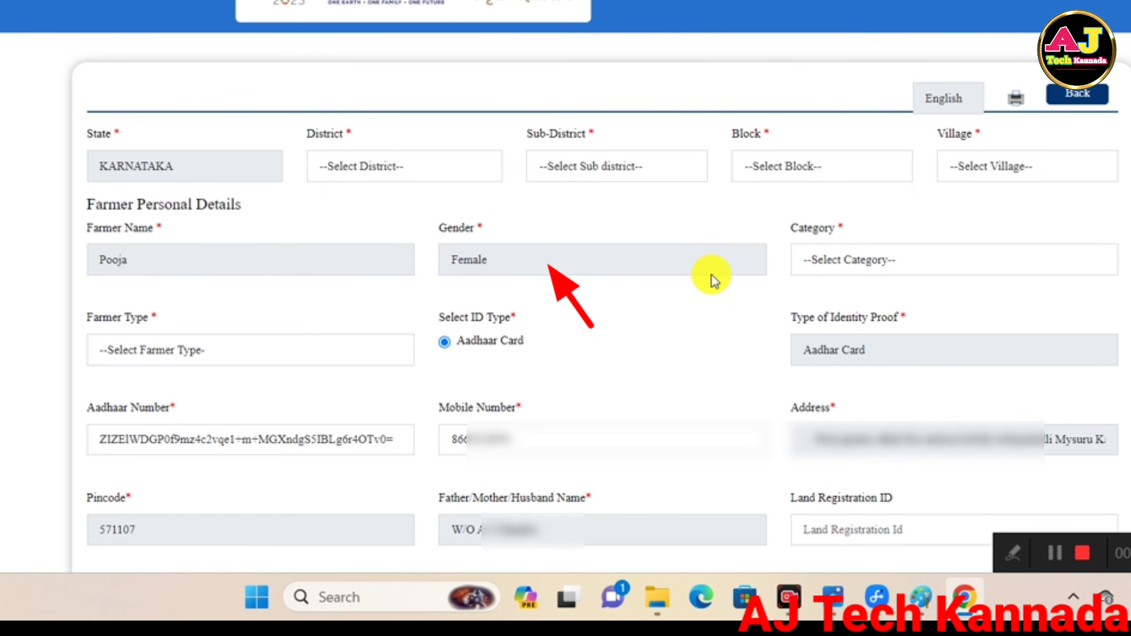
Choose General/Others for Category and Small (1-2Ha) for Farmer Type, then scroll toward the land table.
left_click(880, 262)
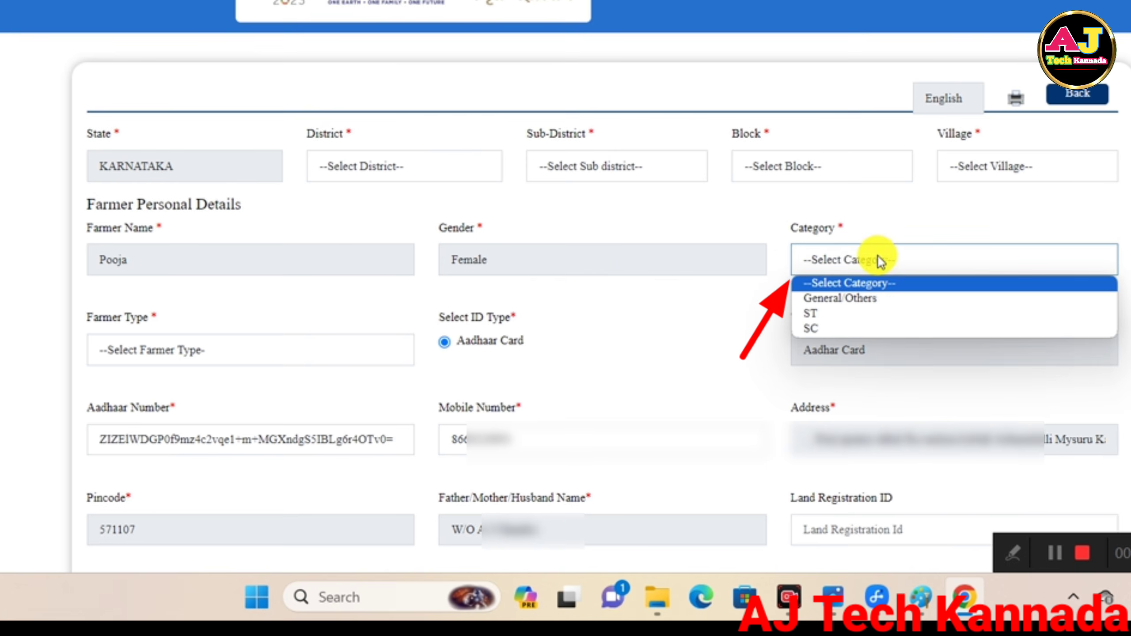
left_click(845, 299)
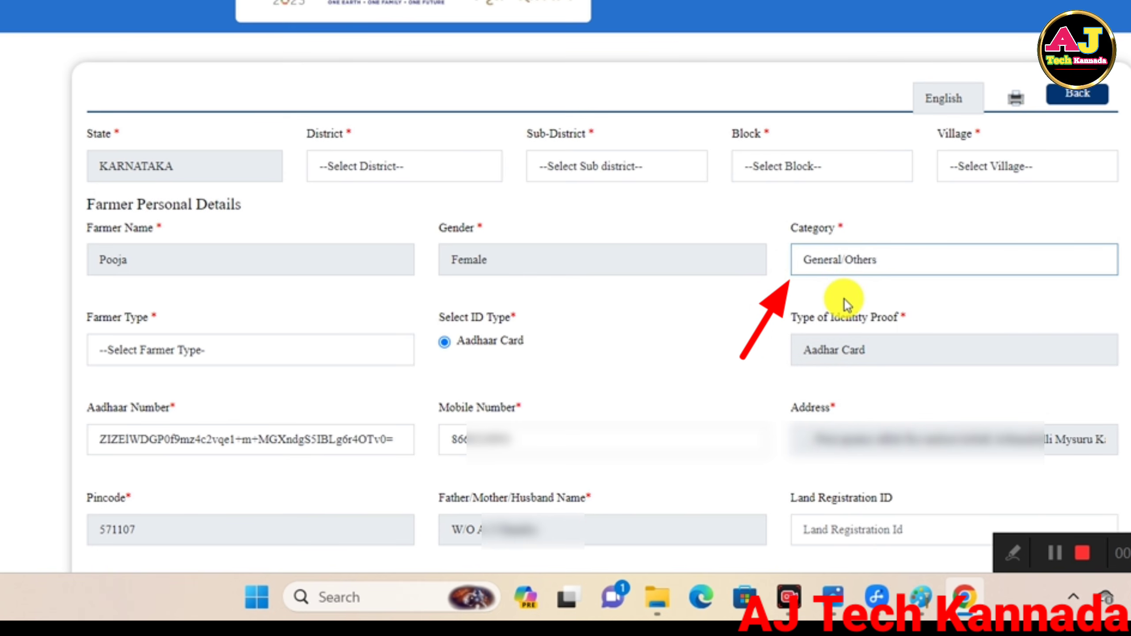
left_click(313, 351)
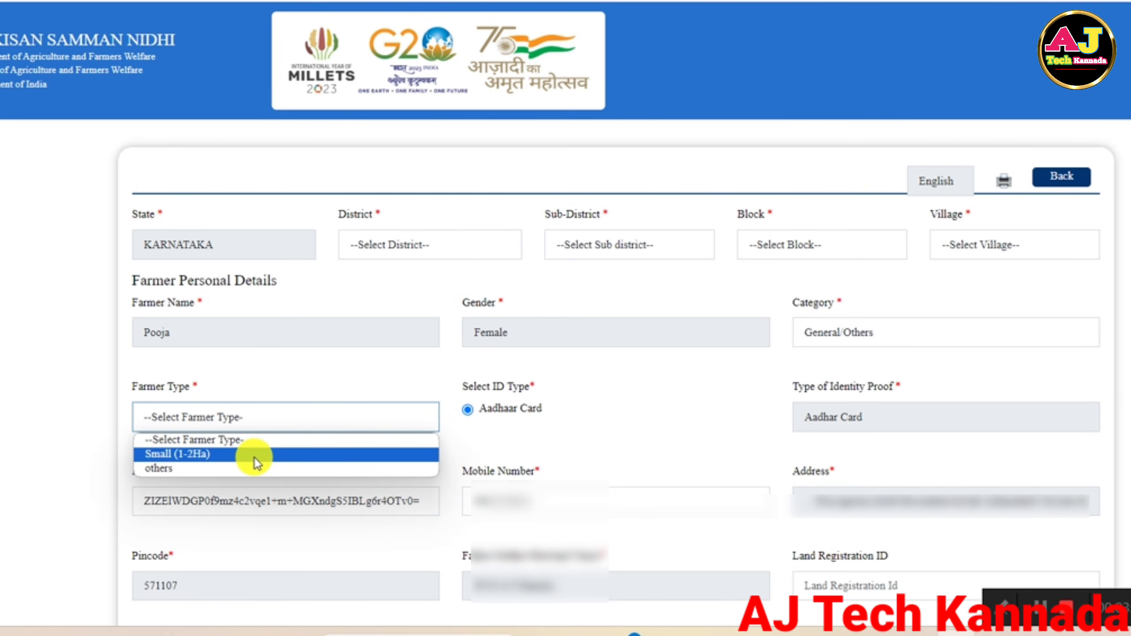
left_click(255, 455)
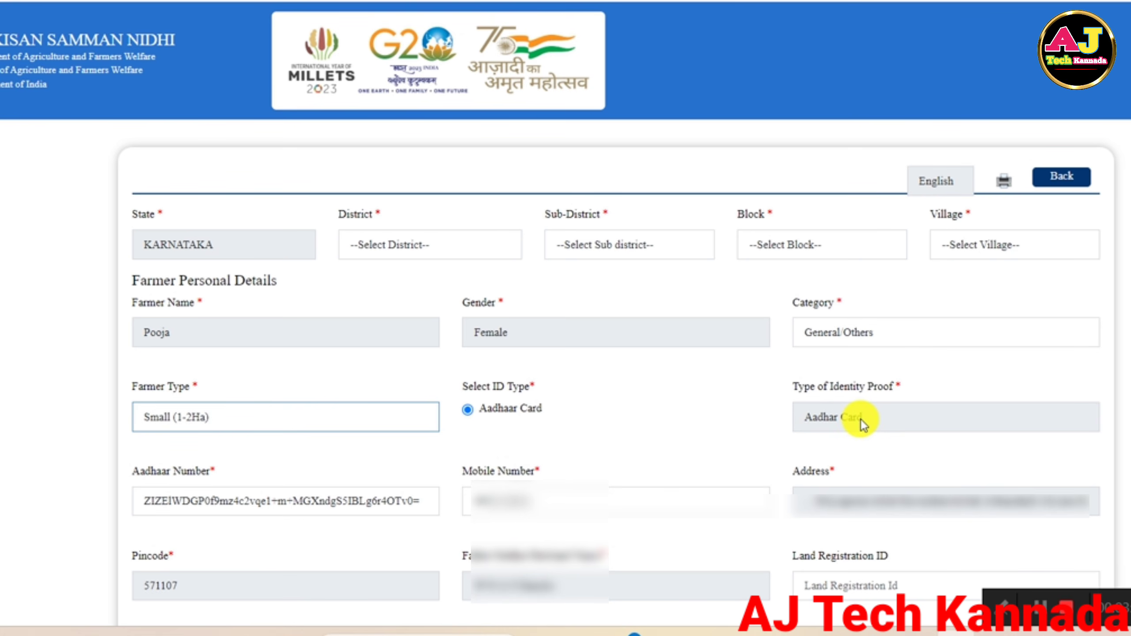
scroll(860, 419, "down", 5)
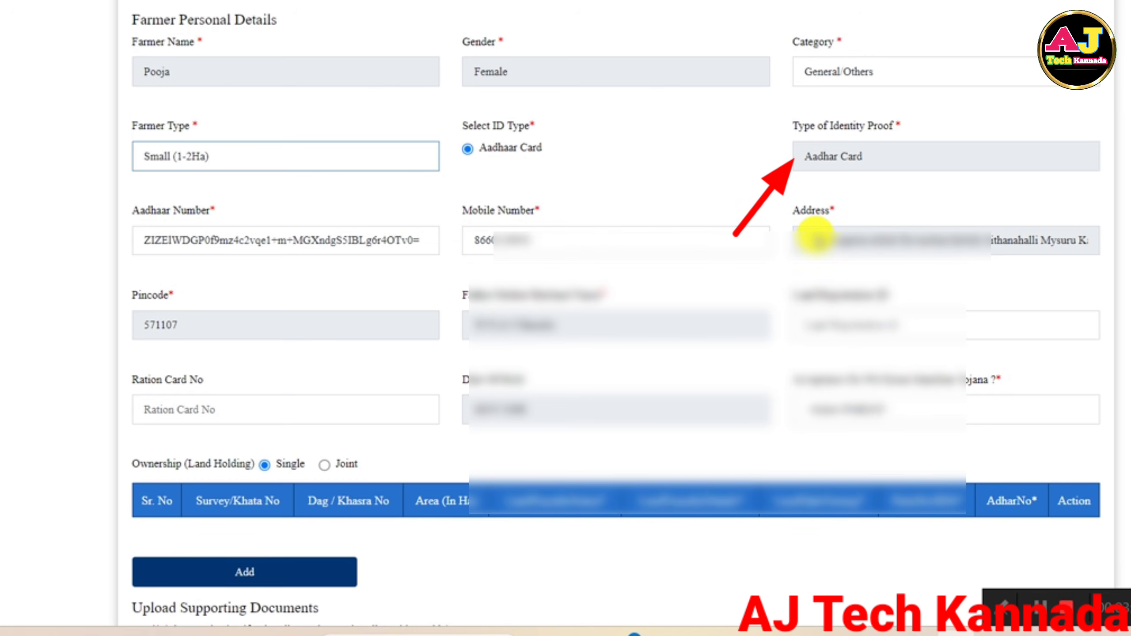
scroll(814, 227, "down", 3)
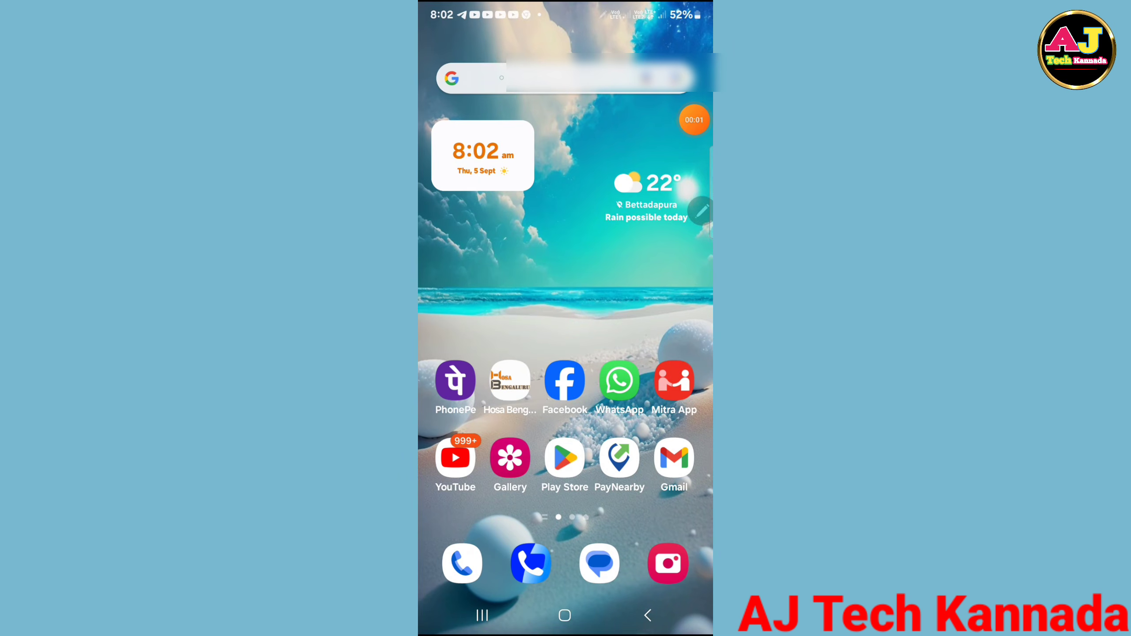
Open the FRUITS 'Farmer Details - PM-KISAN' page and look up the farmer's FruitID and PMKID by Aadhaar.
left_click(557, 78)
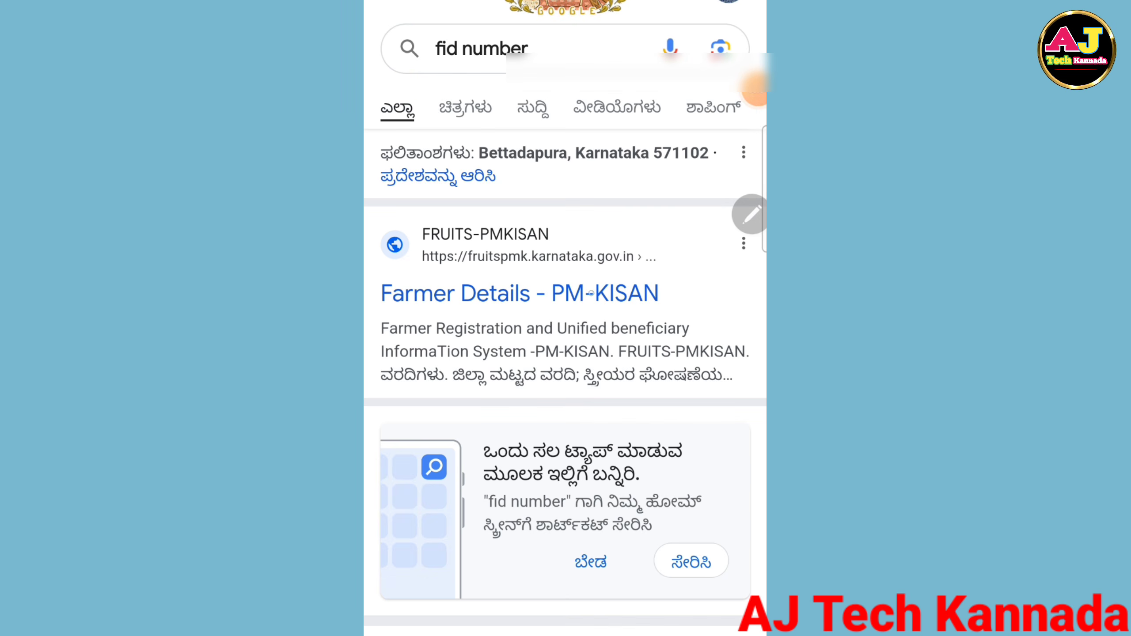
left_click(521, 294)
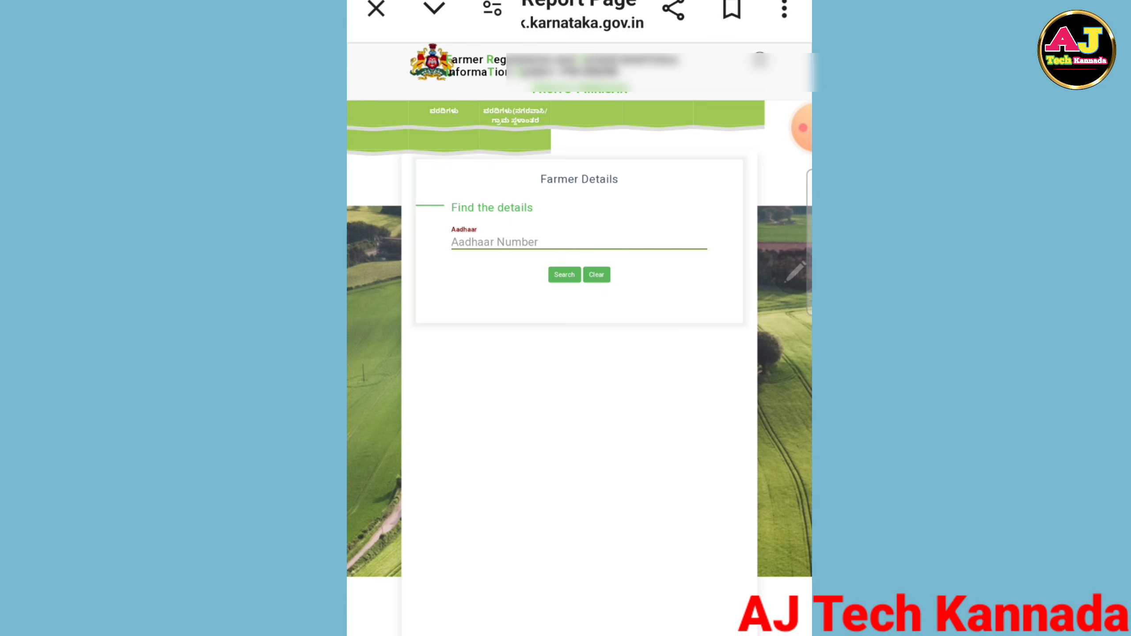
left_click(507, 228)
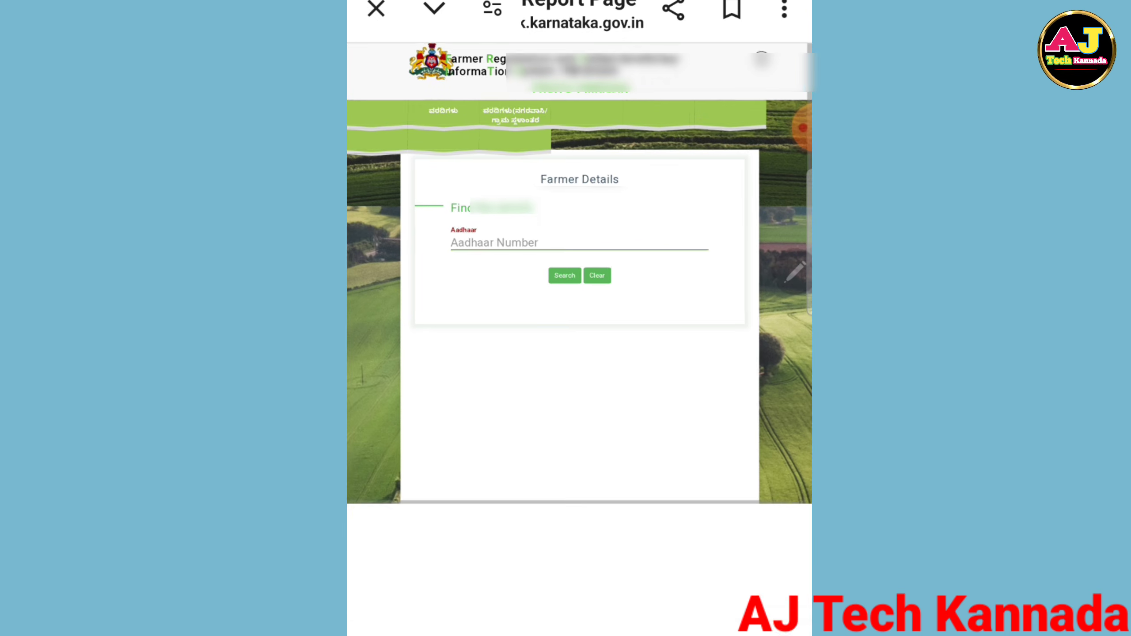
type("91")
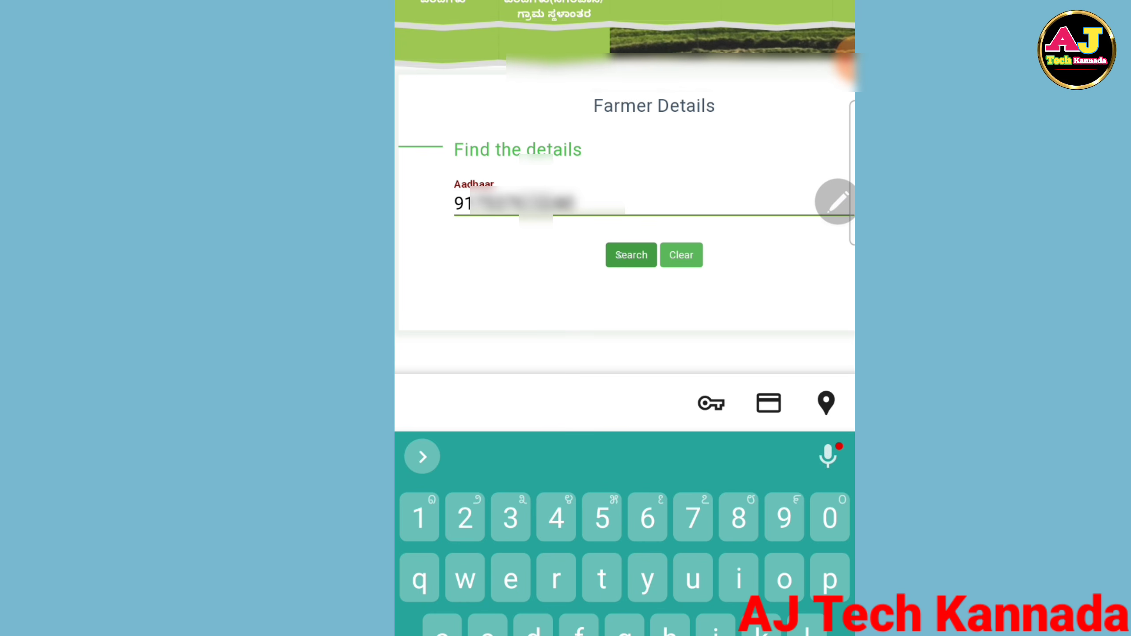
left_click(564, 275)
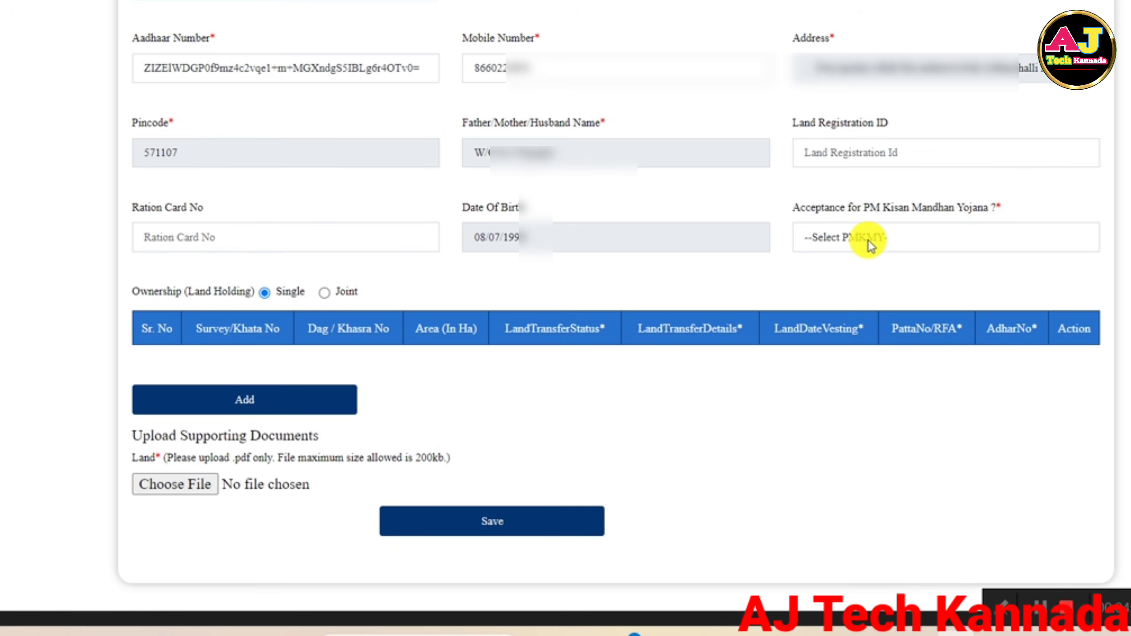
Set PM Kisan Mandhan Yojana acceptance to Yes.
left_click(868, 240)
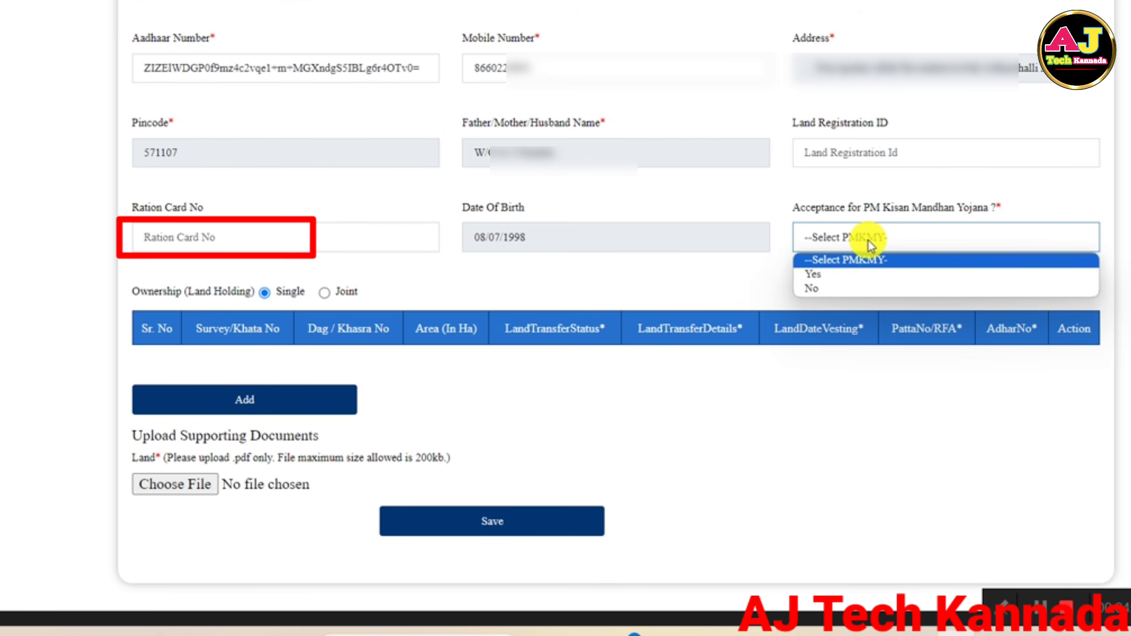
left_click(839, 281)
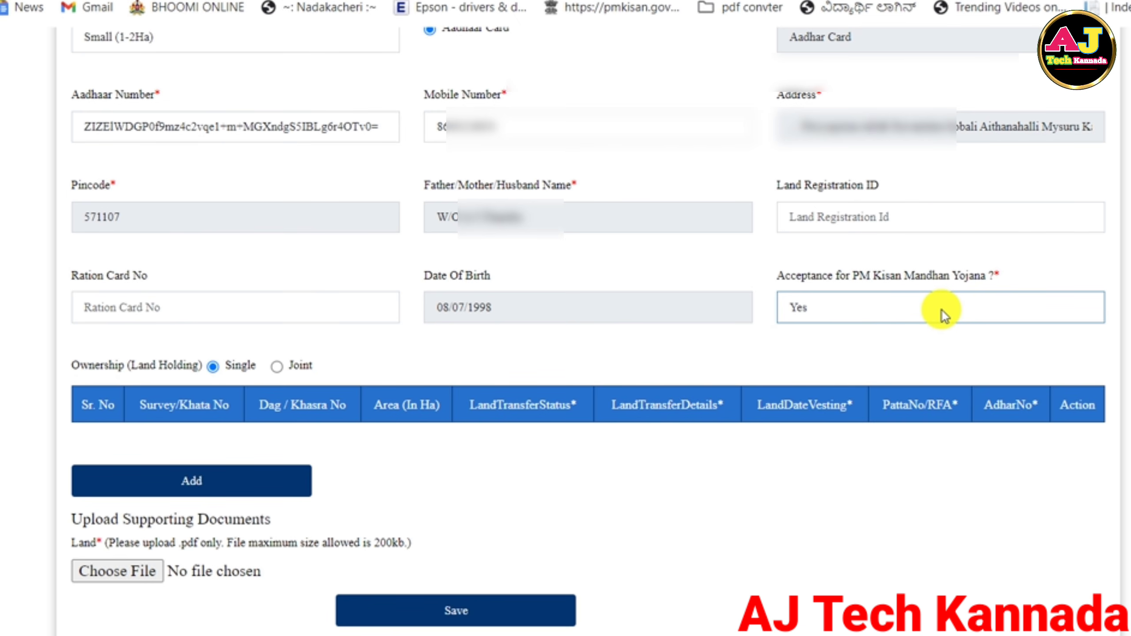
scroll(942, 311, "down", 2)
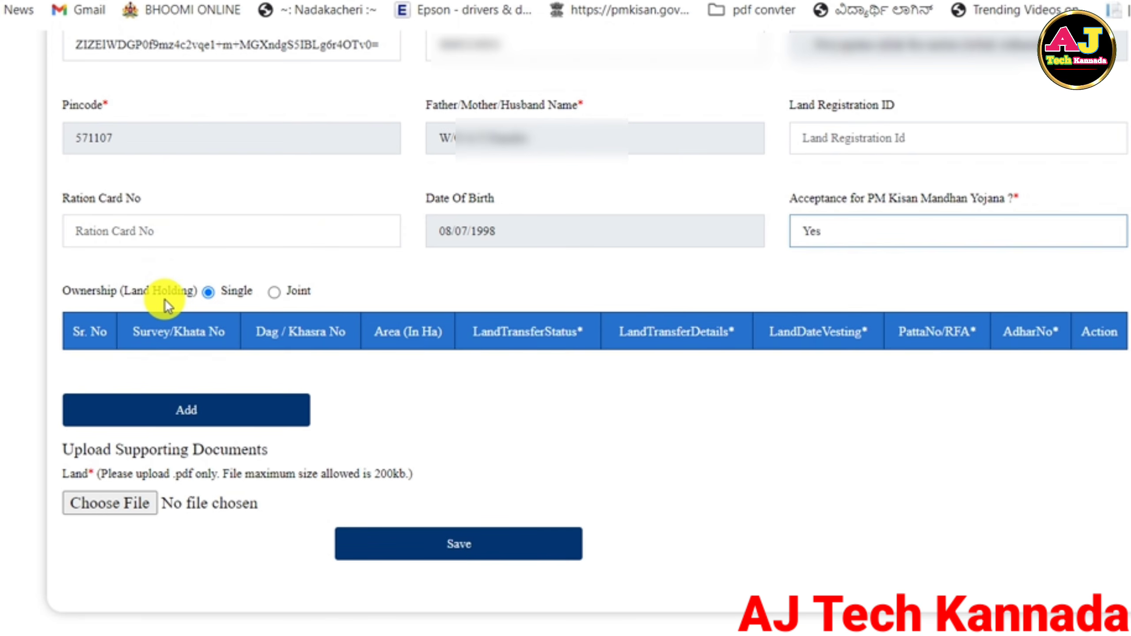
Keep land ownership as Single and start adding a land holding record.
left_click(274, 292)
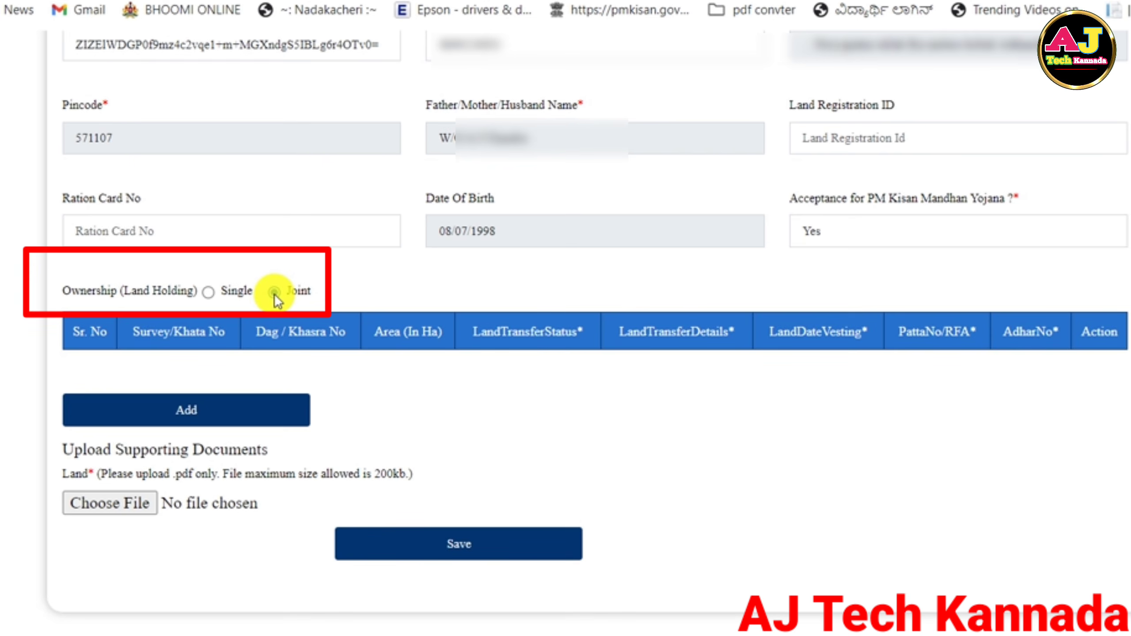
scroll(274, 294, "up", 10)
scroll(274, 294, "down", 10)
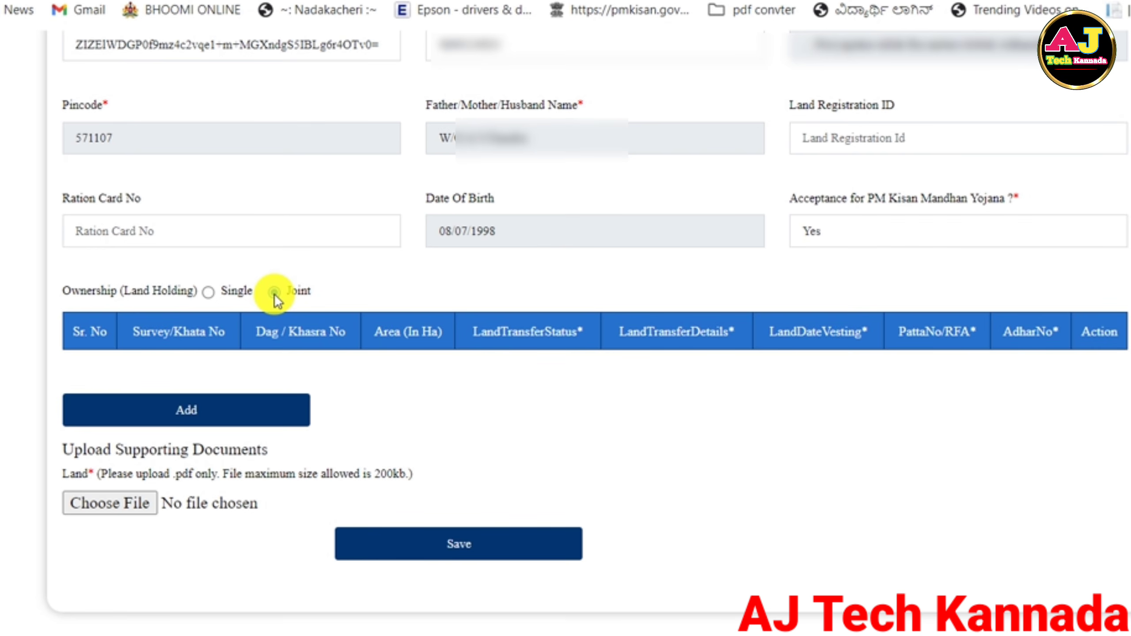
left_click(209, 293)
scroll(210, 293, "up", 8)
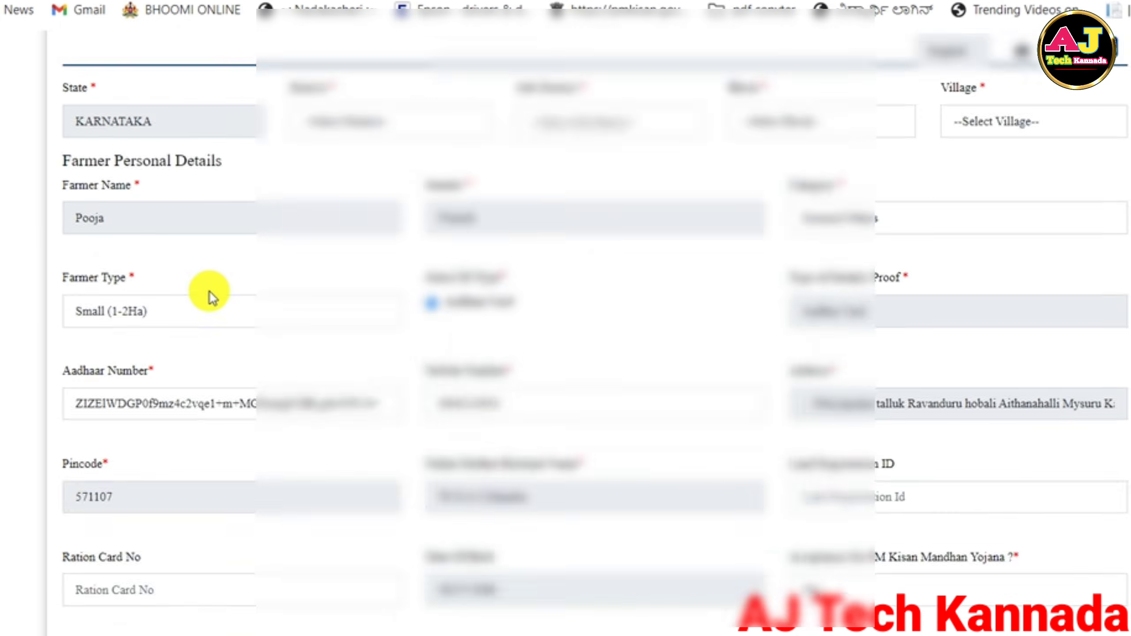
scroll(209, 292, "down", 8)
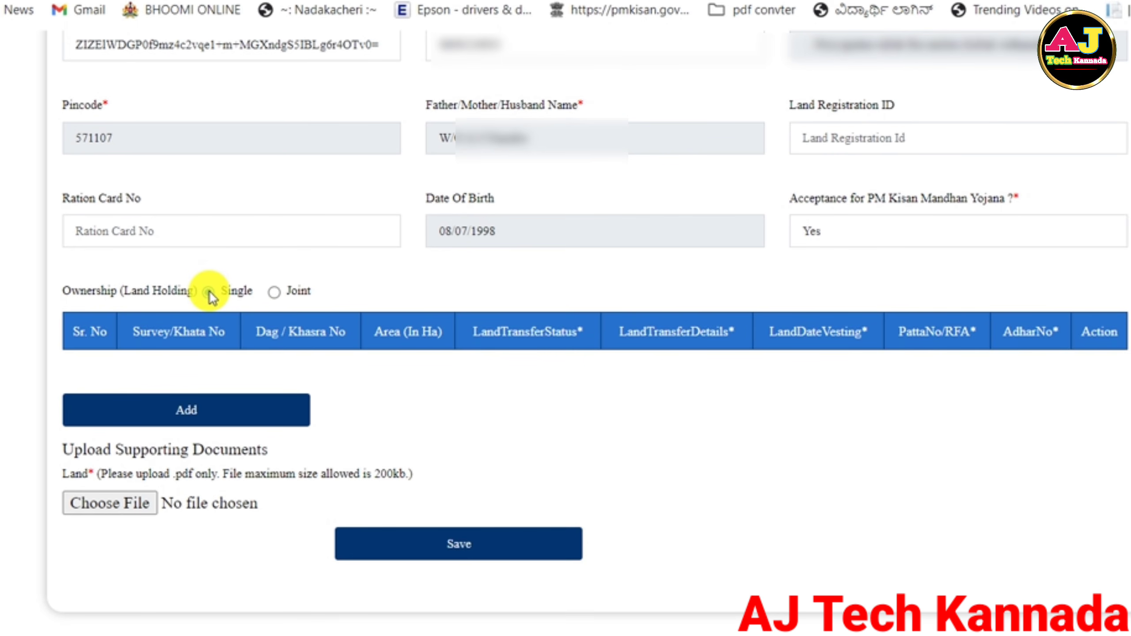
left_click(201, 421)
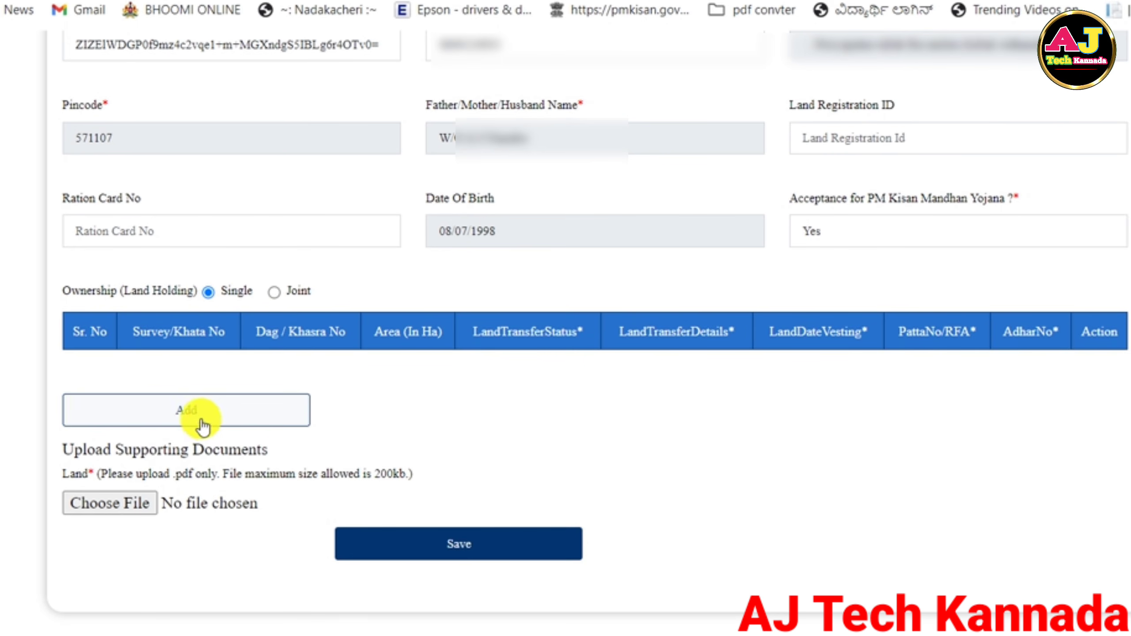
In Add Land Detail, enter 59 as Survey/Khata No and * as Dag/Khasra No.
scroll(236, 297, "down", 8)
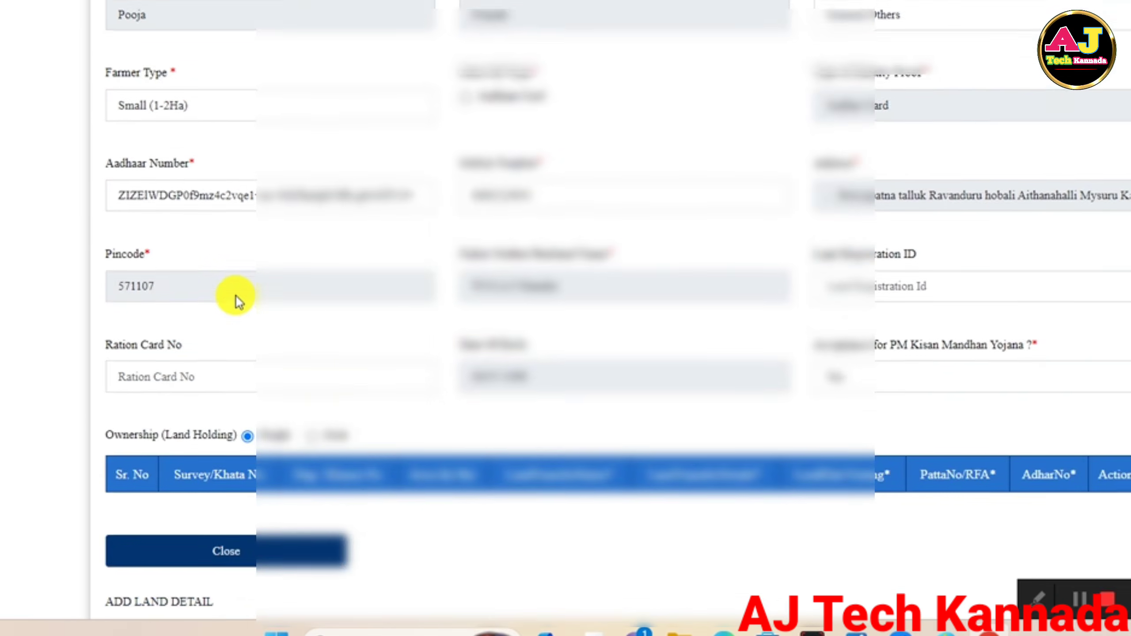
scroll(236, 296, "down", 7)
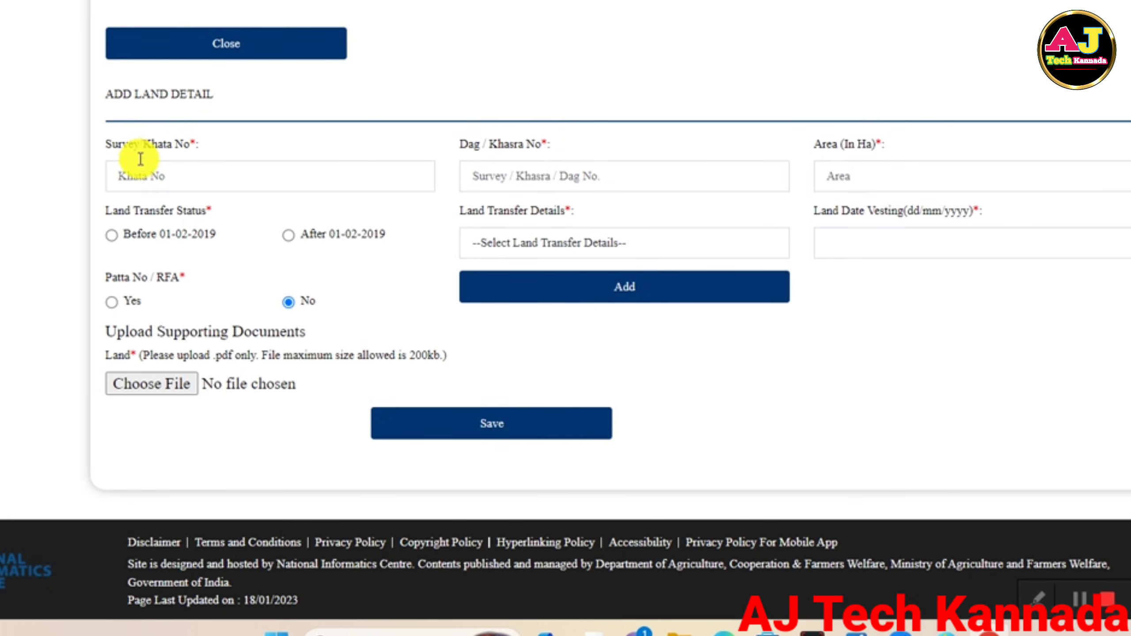
left_click(178, 183)
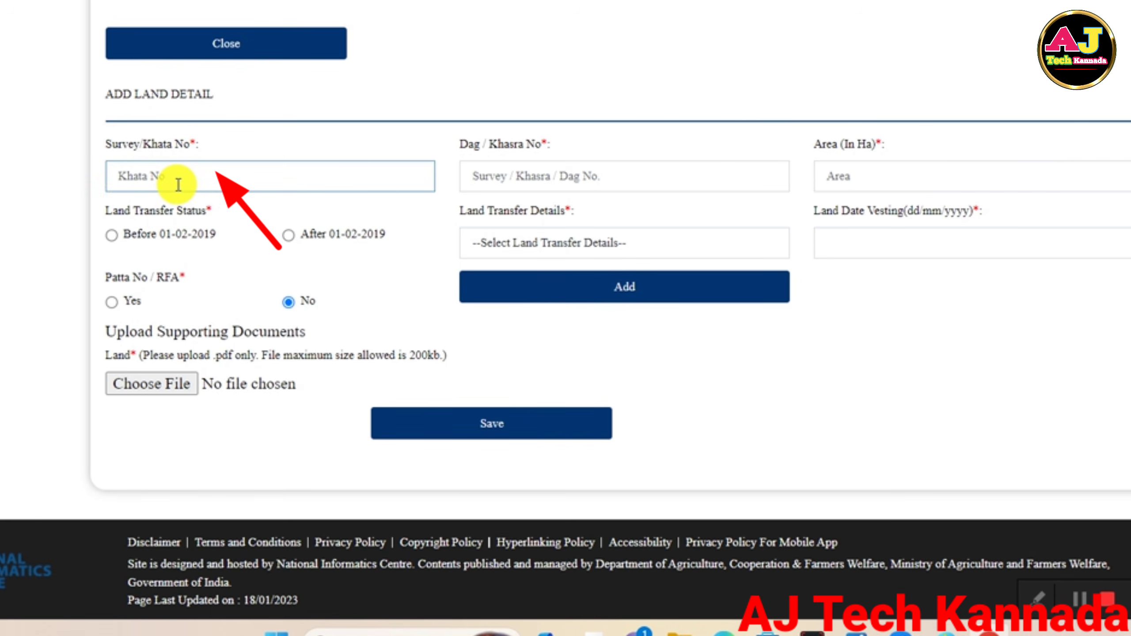
type("59")
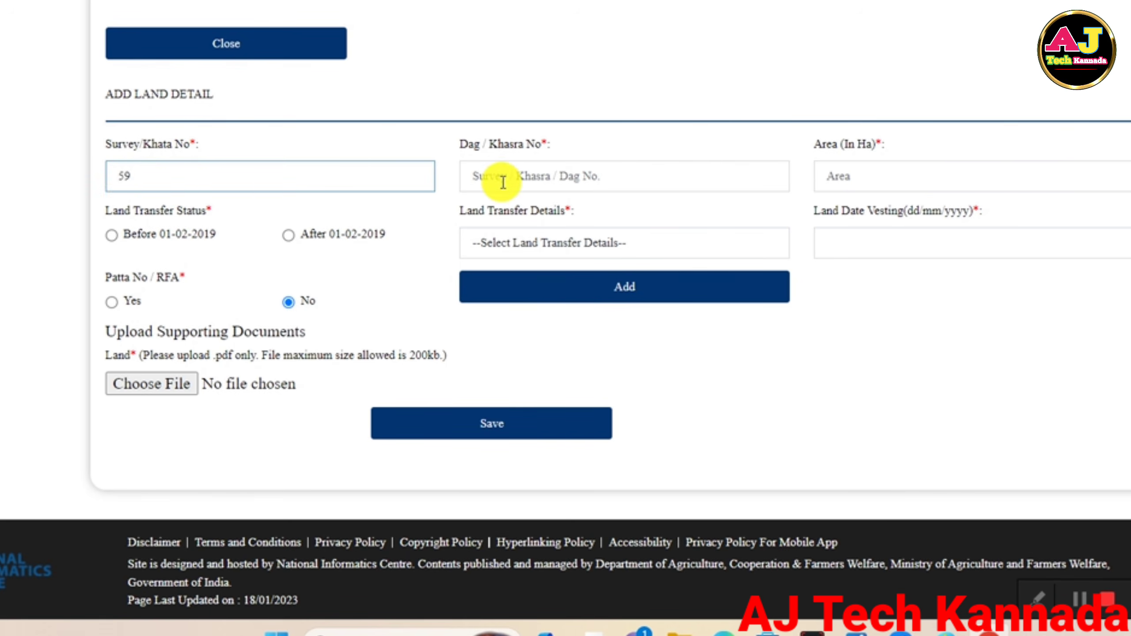
left_click(530, 177)
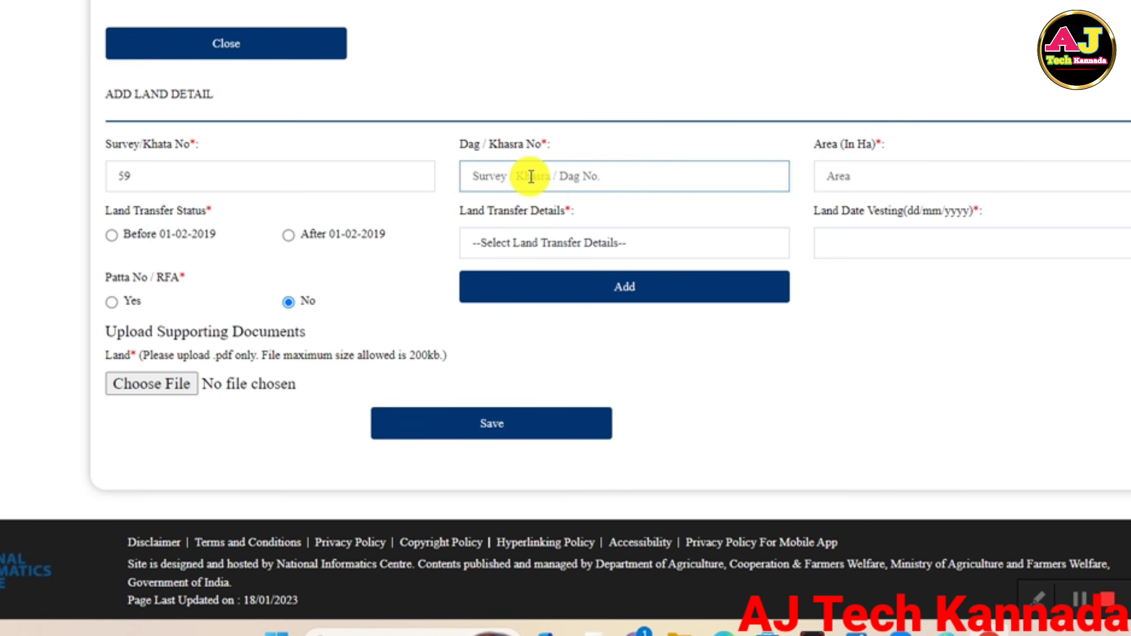
type("*")
left_click(863, 183)
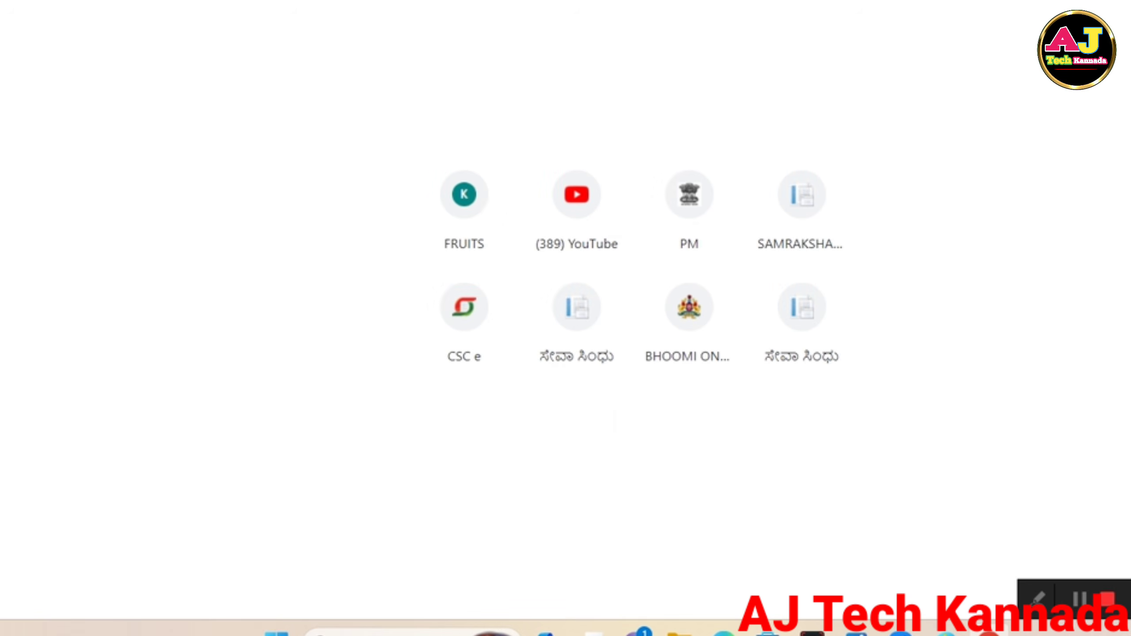
Search Yahoo for the hectares-to-acres converter.
type("hect")
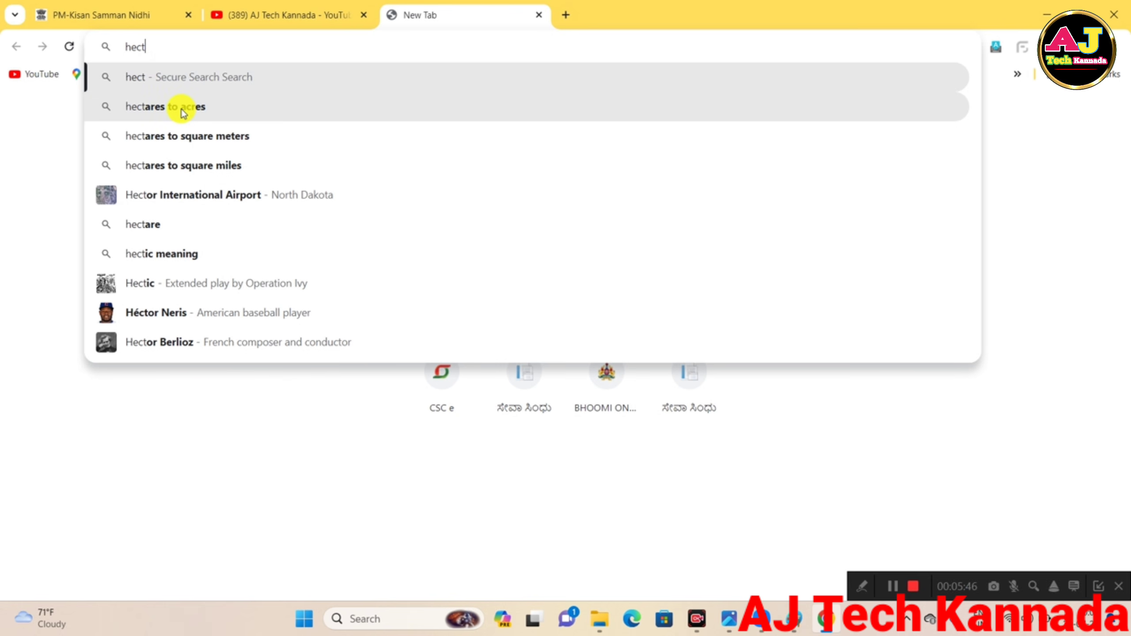
key("Down")
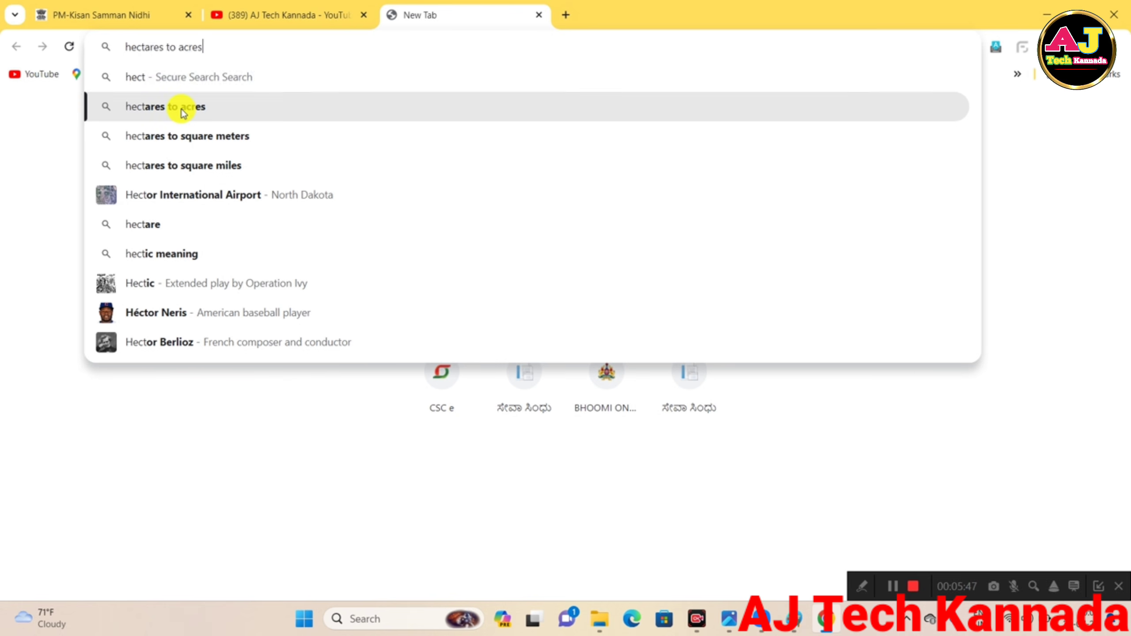
left_click(182, 110)
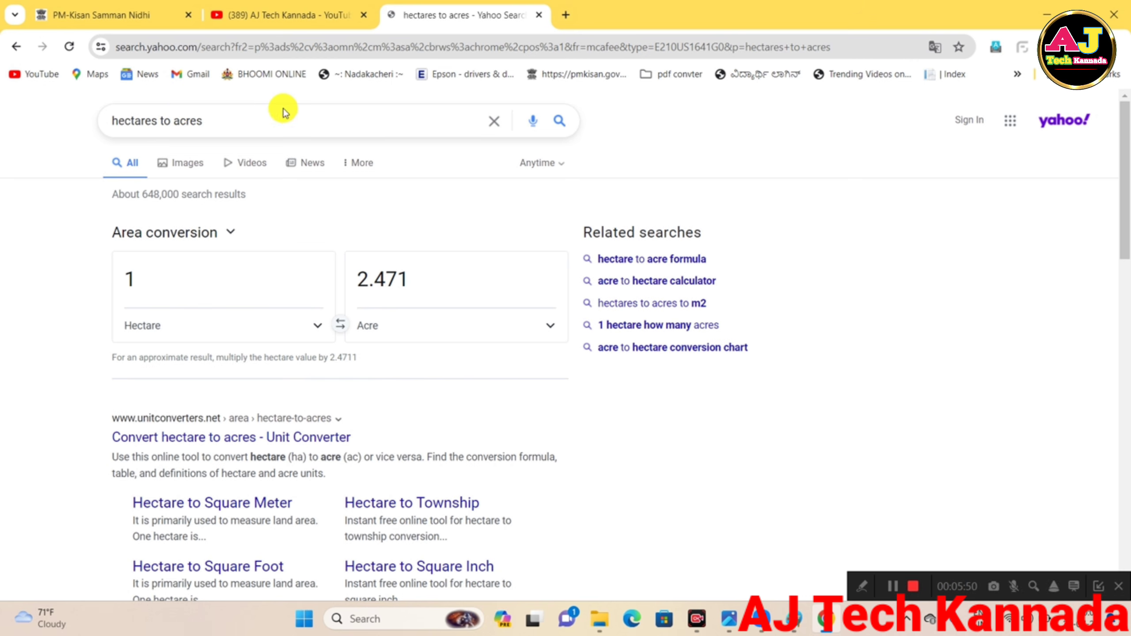
Enter 0.5 acre in the converter to read its equivalent of 0.202 hectare.
left_click(236, 282)
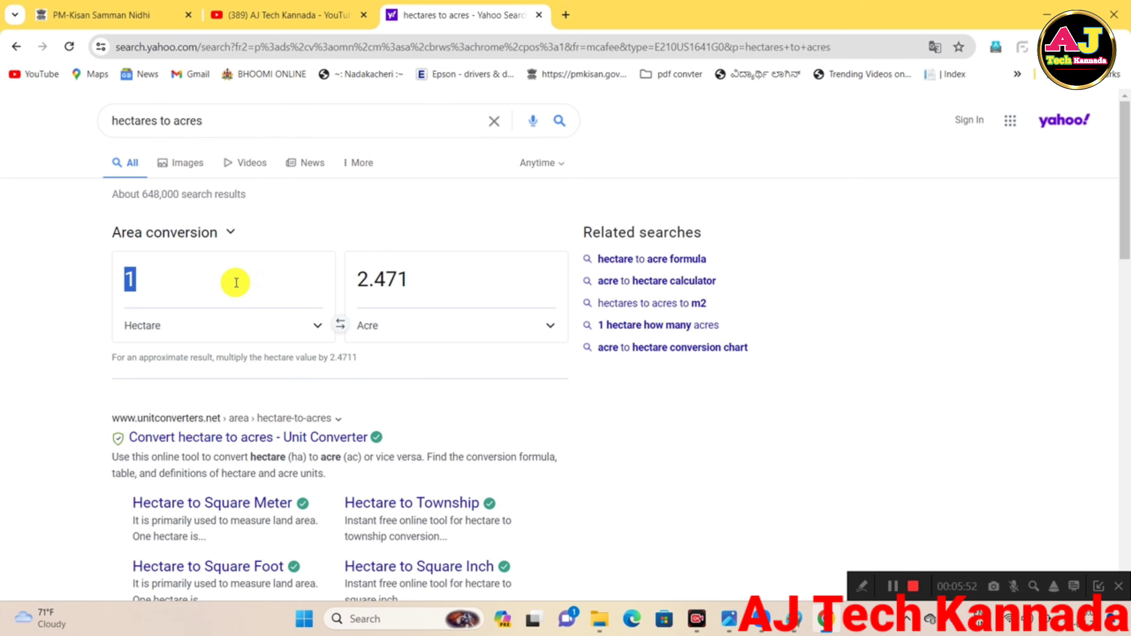
key("BackSpace")
left_click(401, 284)
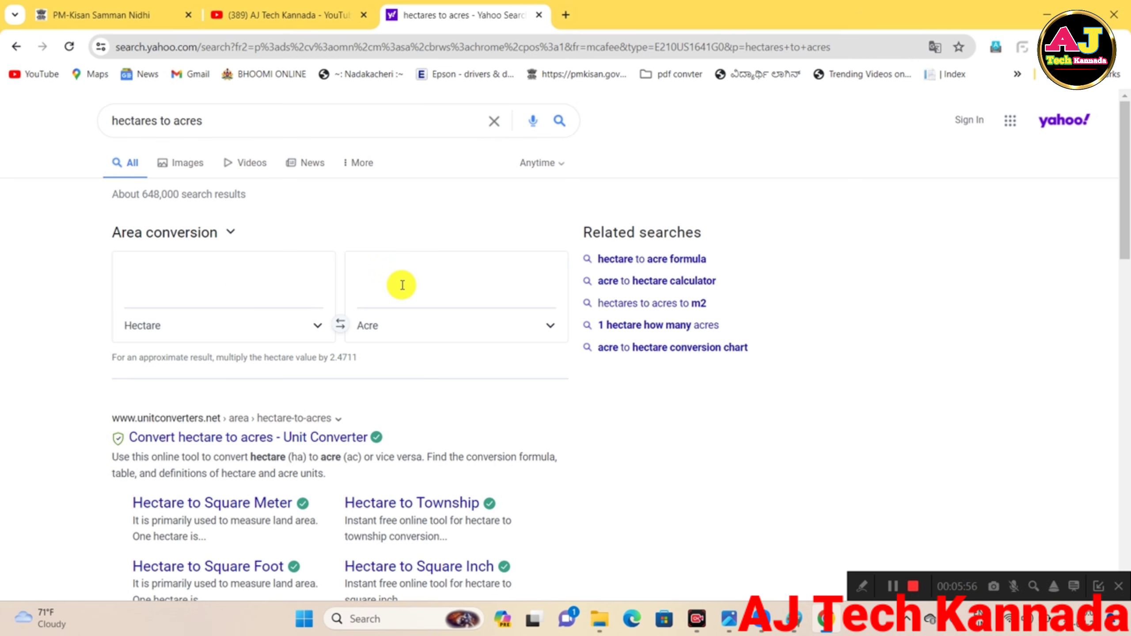
type("1")
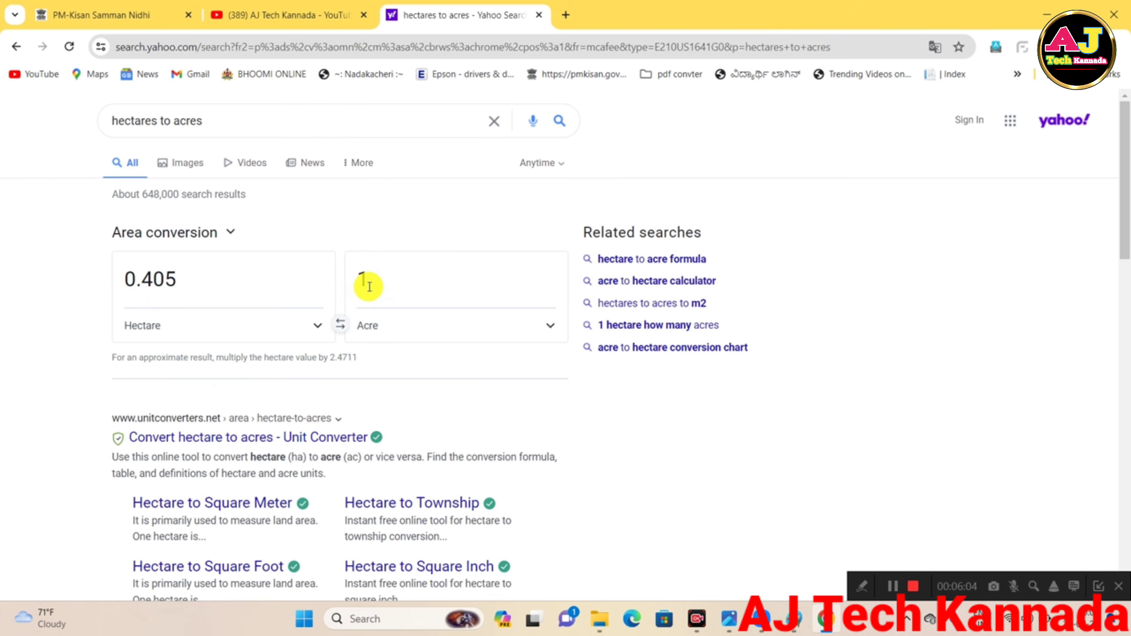
key("BackSpace")
type("5")
key("BackSpace")
type("2")
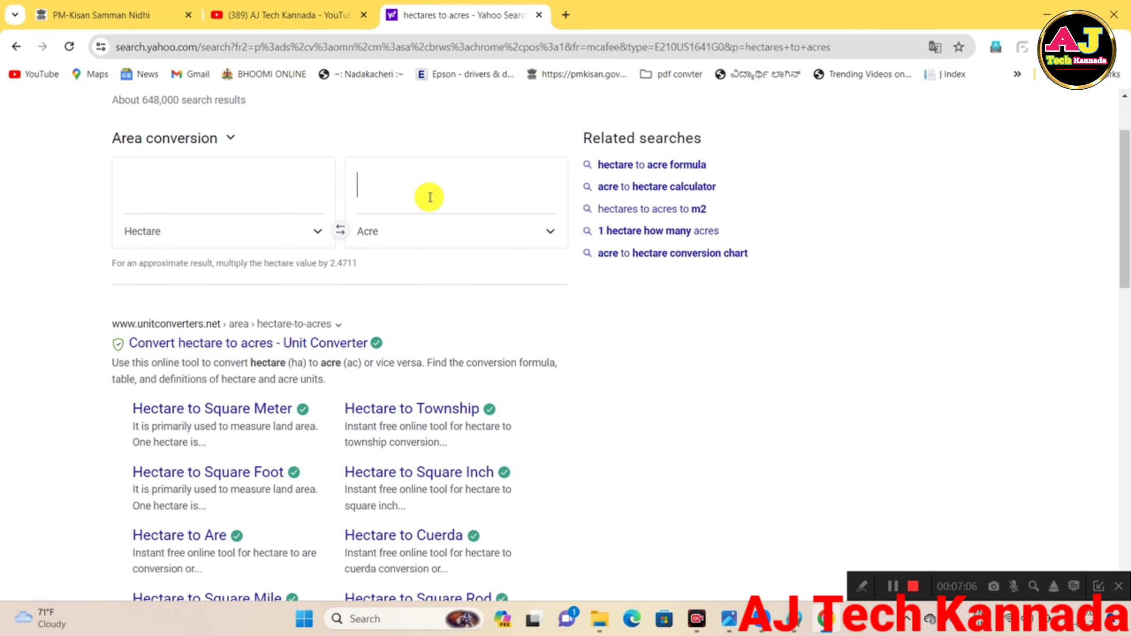
type(".5")
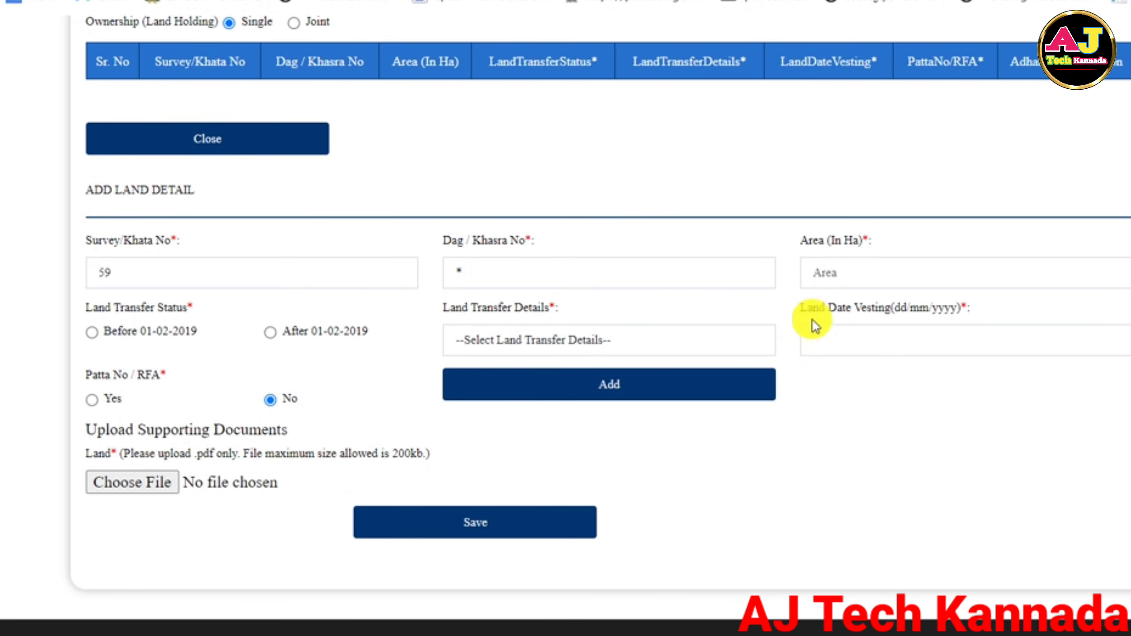
Mark Land Transfer Status as After 01-02-2019 and open the Land Transfer Details dropdown.
left_click(1067, 270)
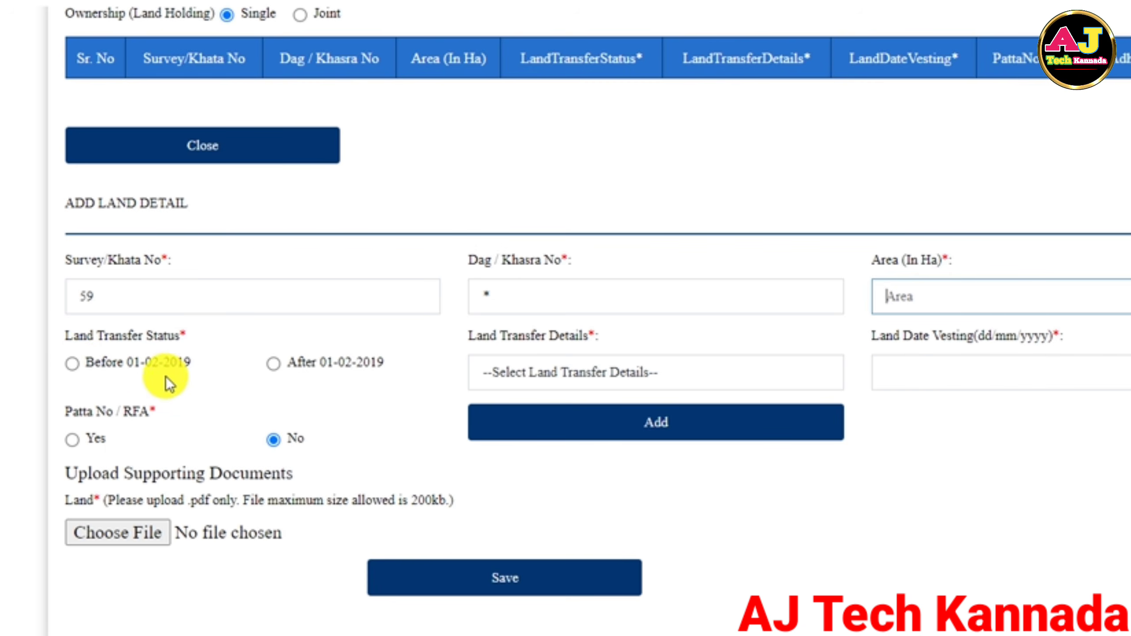
left_click(274, 366)
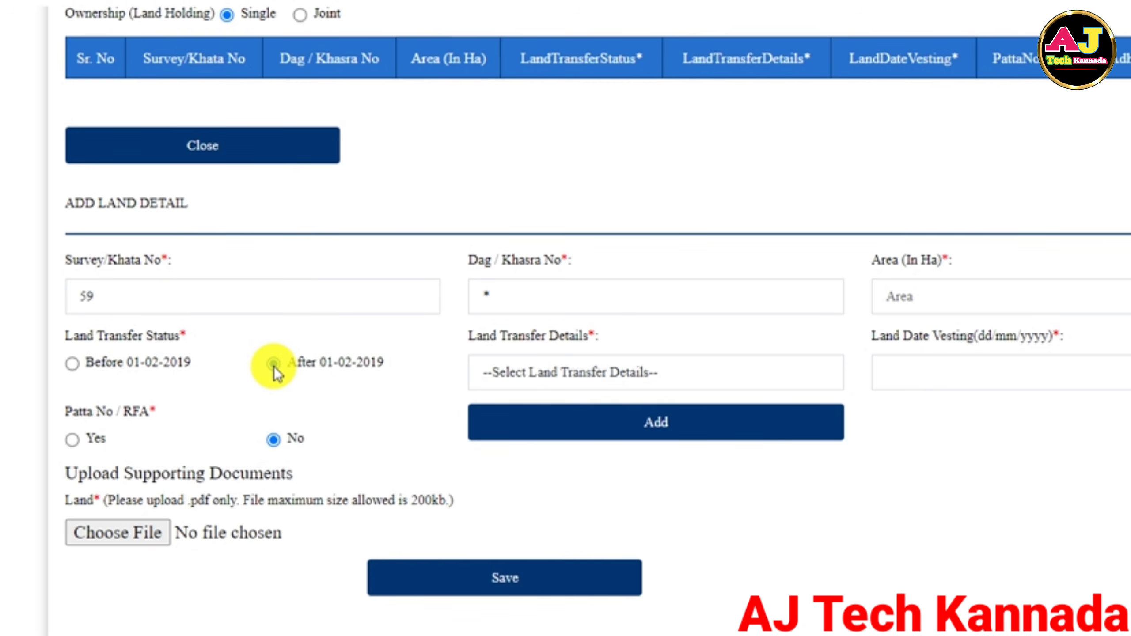
left_click(273, 363)
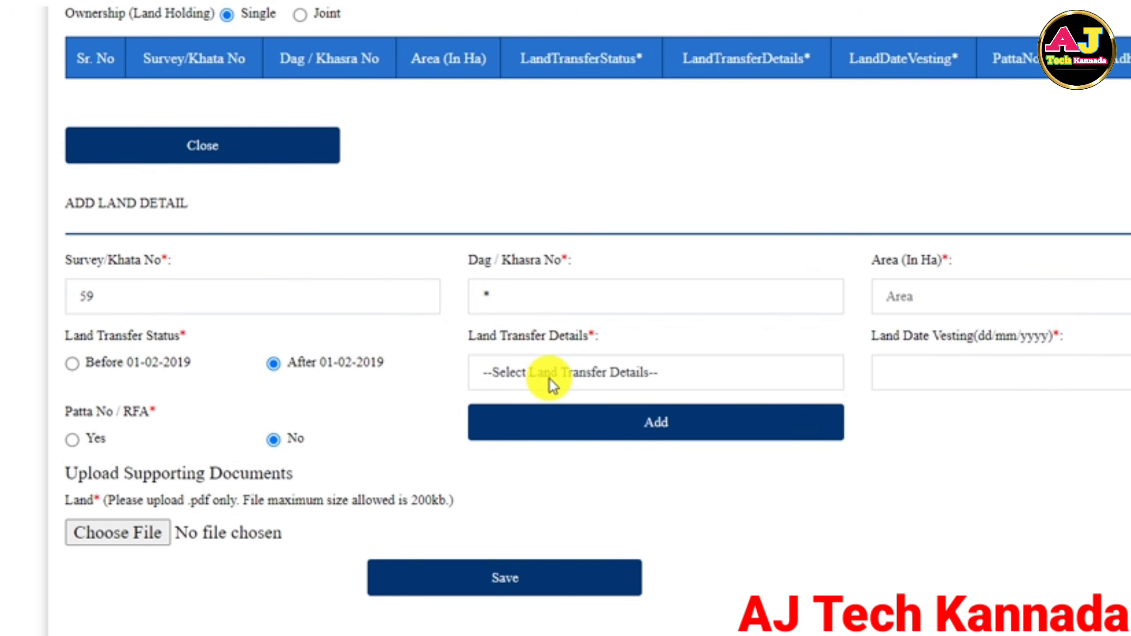
left_click(599, 375)
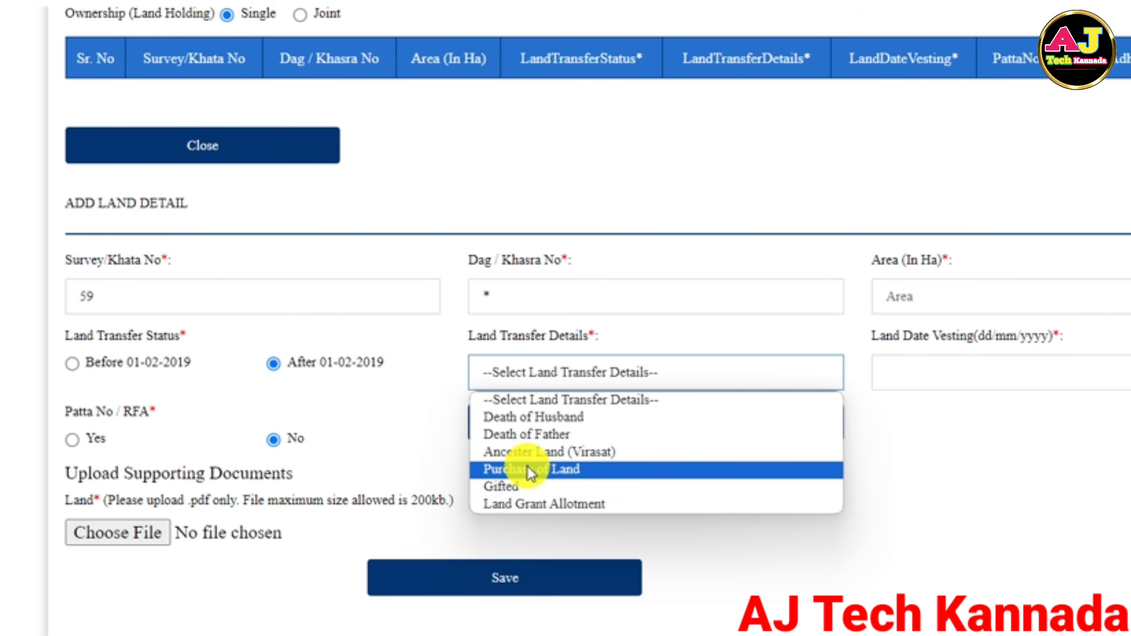
Set the land transfer reason to Death of Husband, enter the previous owner's Aadhaar number, and add the land.
left_click(516, 418)
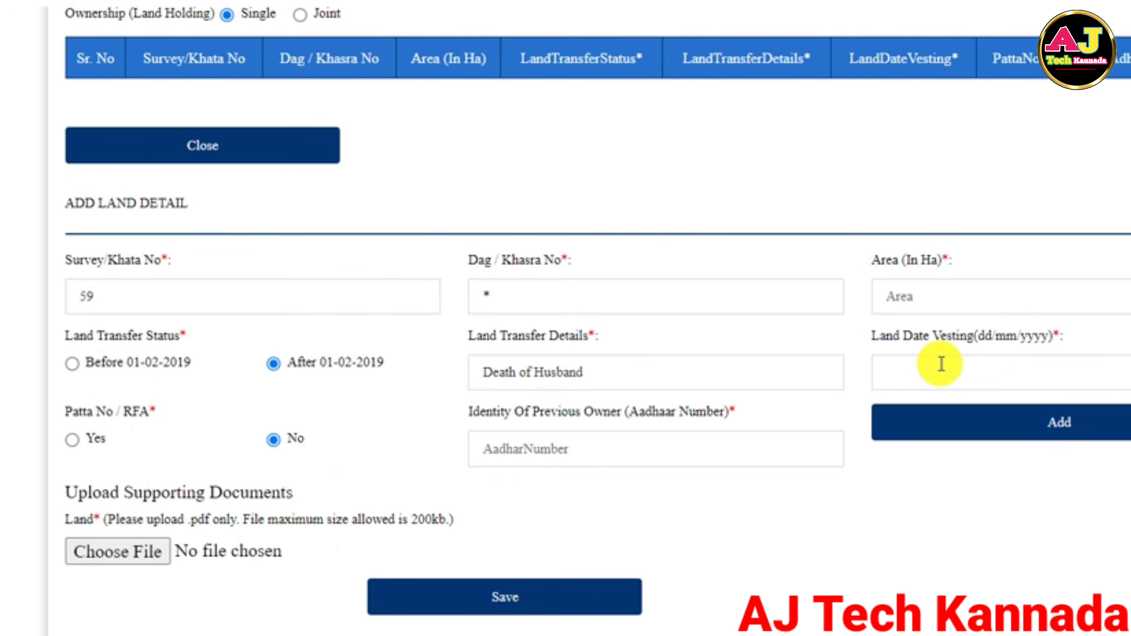
left_click(940, 363)
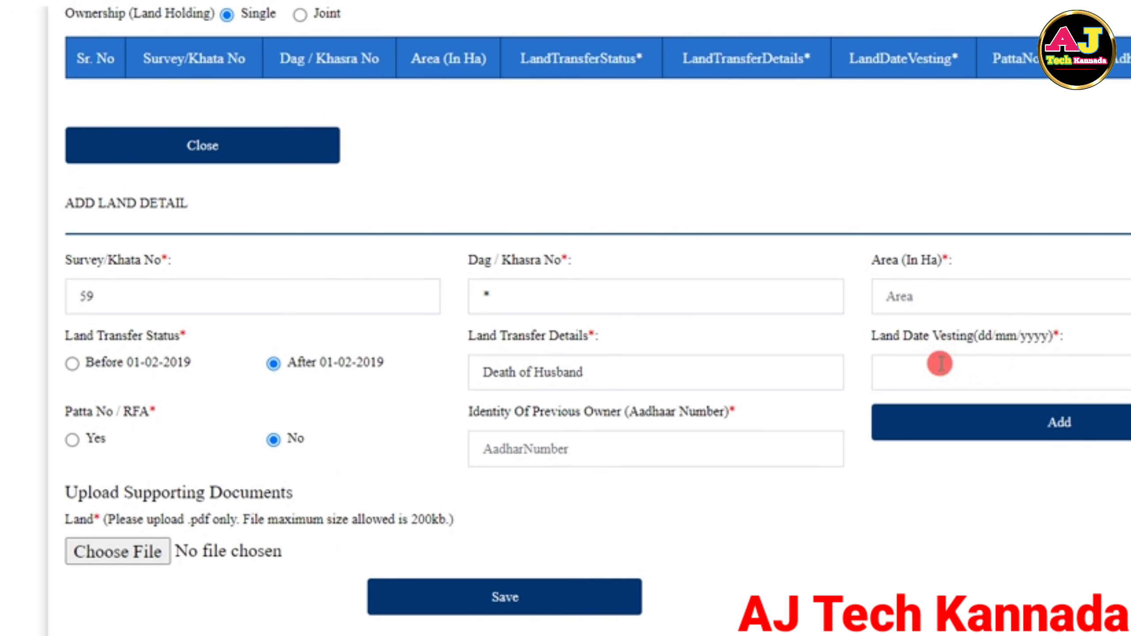
left_click(1130, 376)
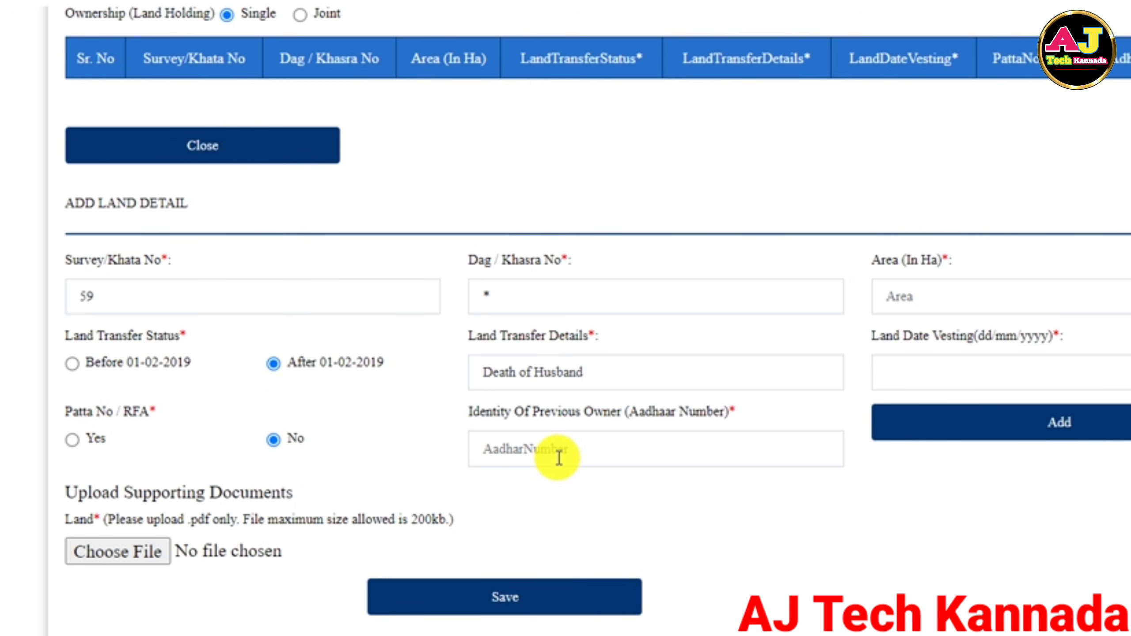
left_click(546, 454)
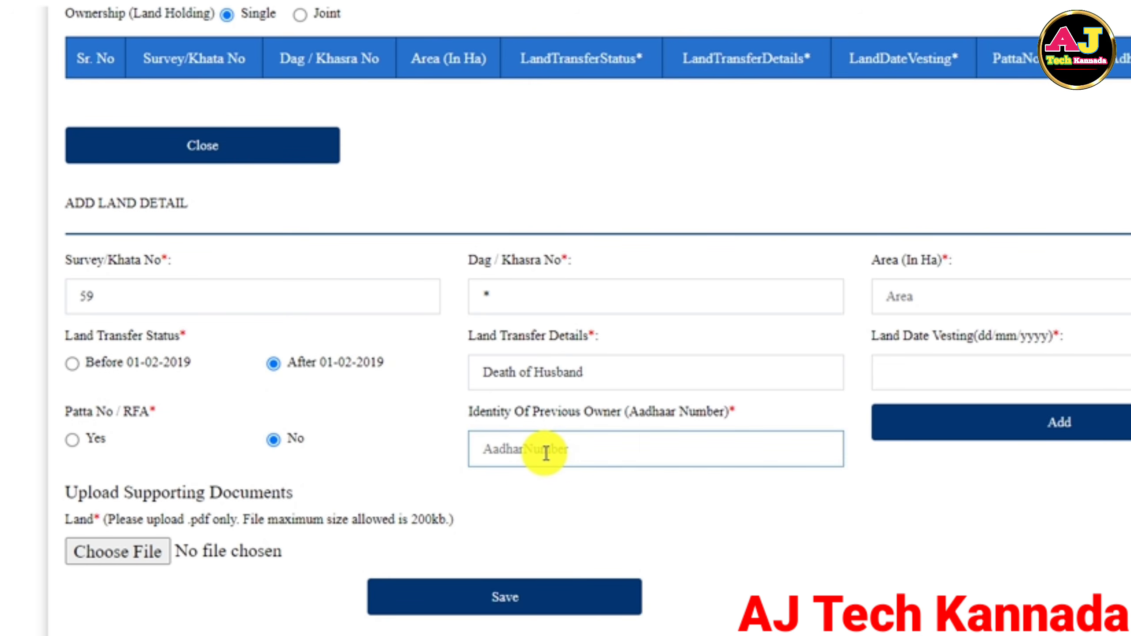
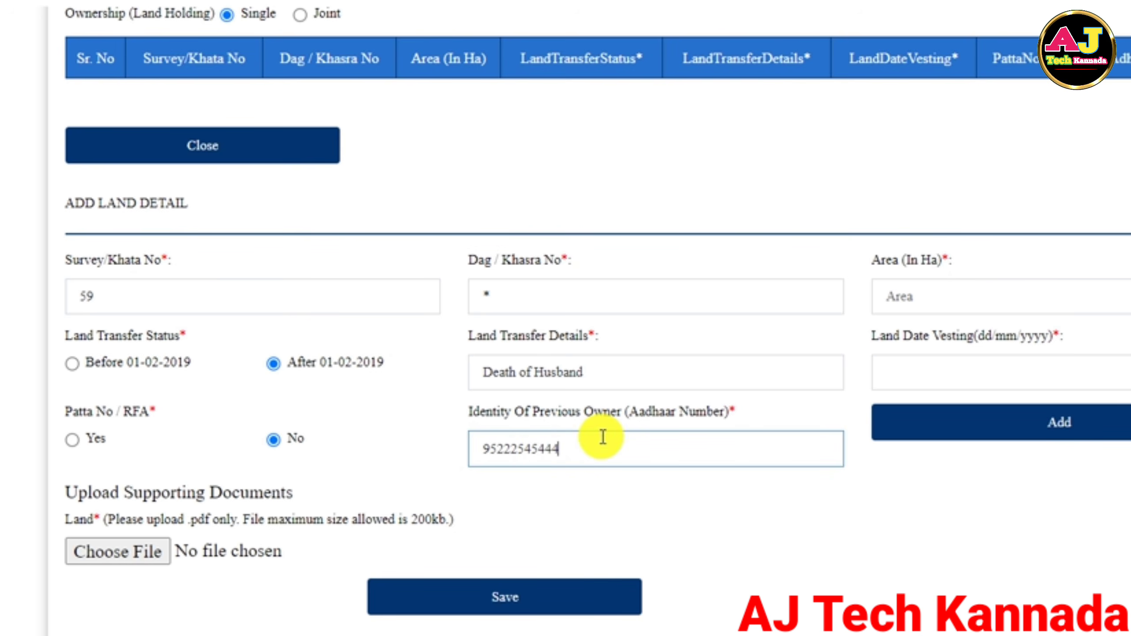
left_click(1074, 431)
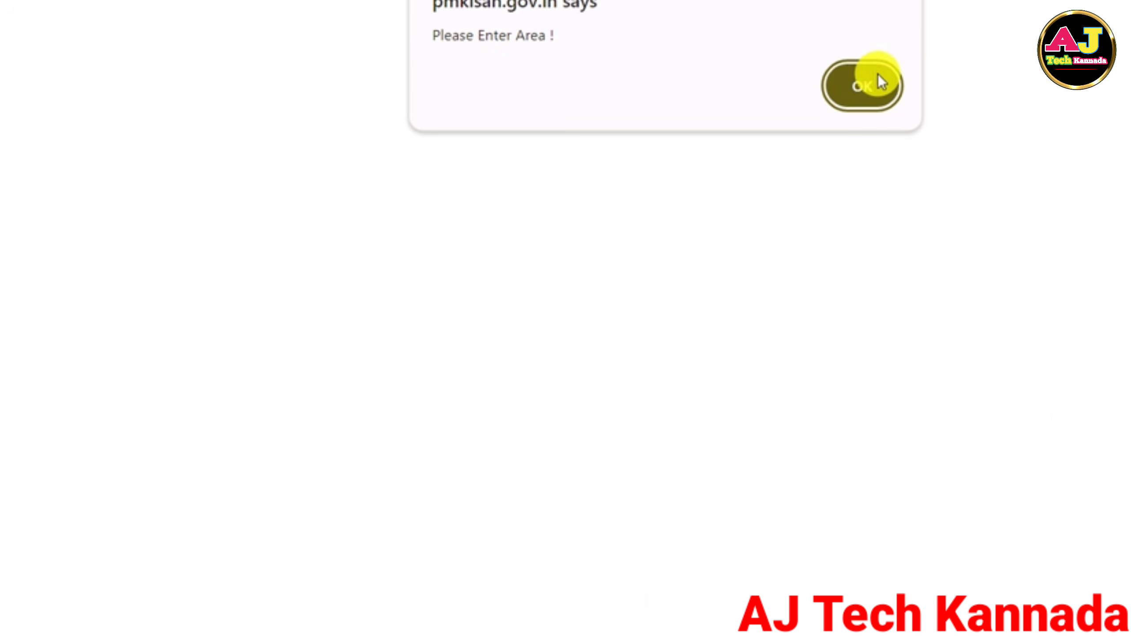
Dismiss the 'Please Enter Area' alert, skip the PDF document upload, and save the registration.
left_click(853, 84)
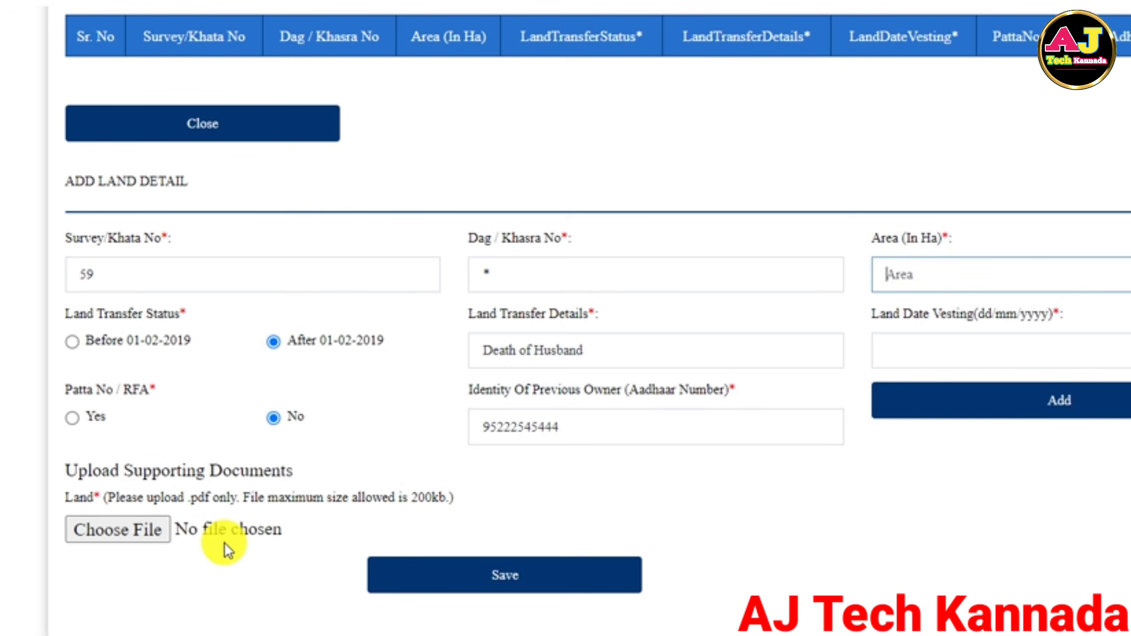
left_click(100, 536)
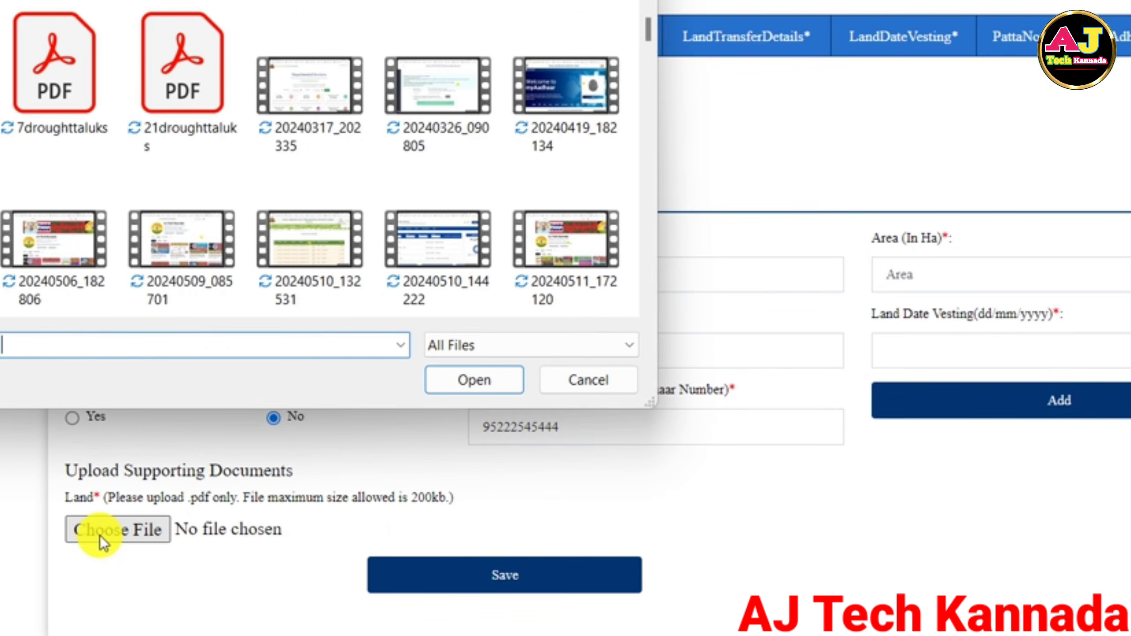
key("Escape")
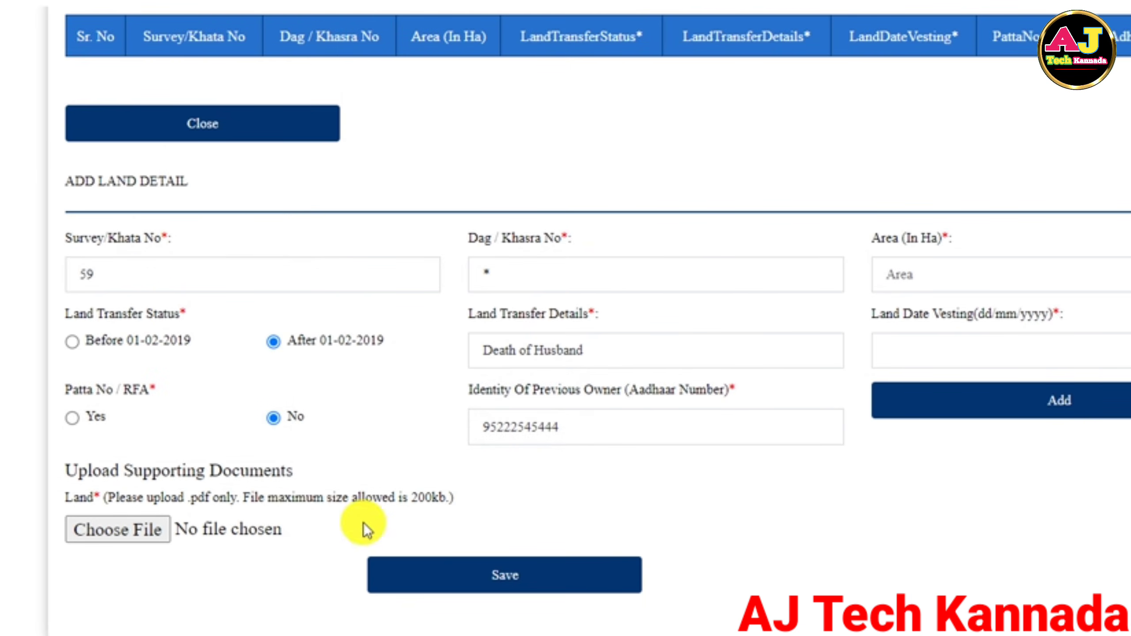
left_click(512, 580)
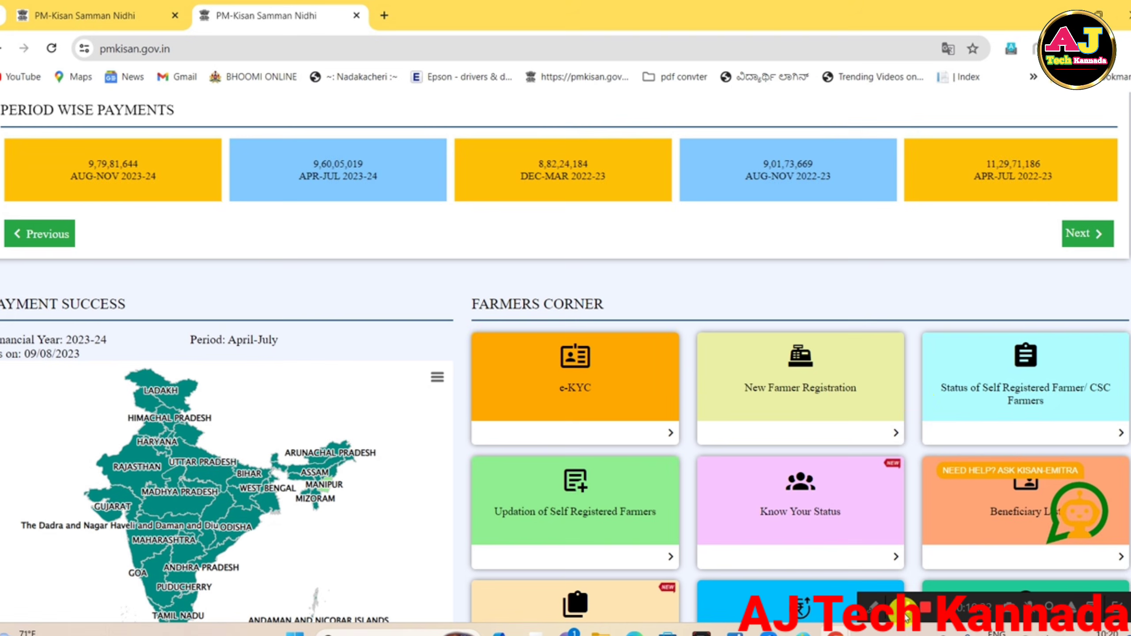
Open 'Status of Self Registered Farmer/ CSC Farmers' from Farmers Corner and enter the farmer's Aadhaar number.
scroll(921, 406, "up", 5)
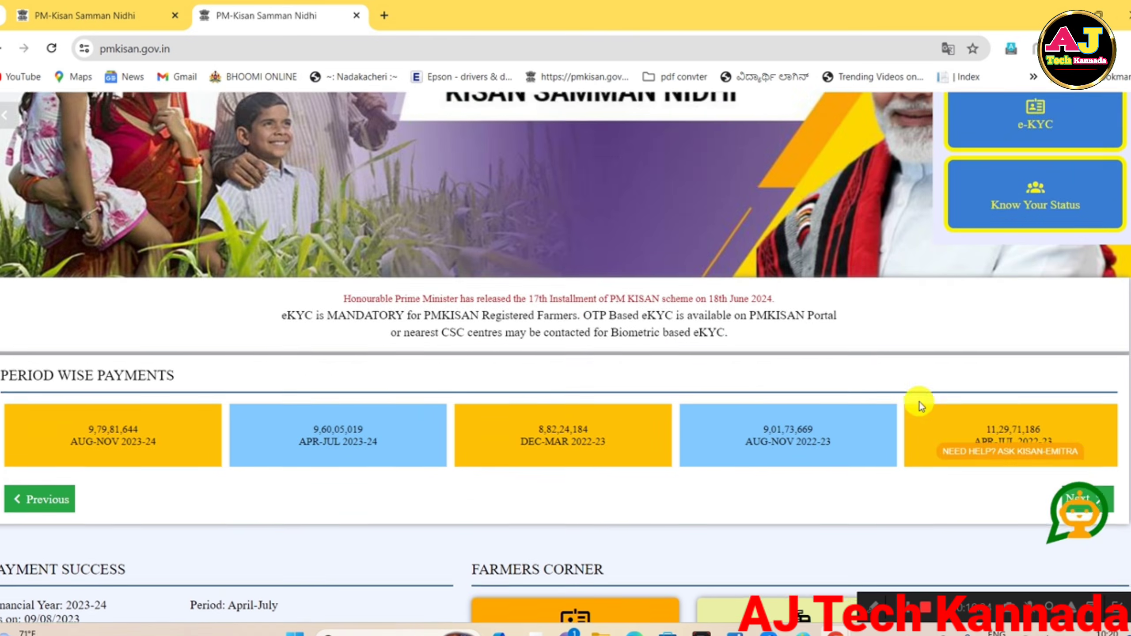
scroll(921, 407, "down", 5)
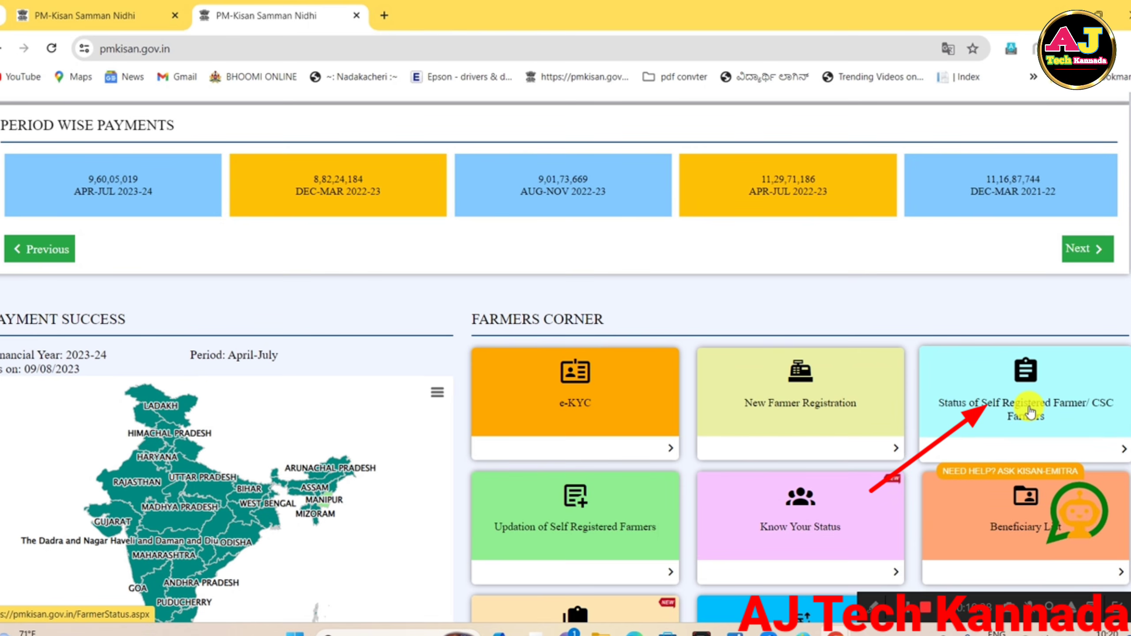
scroll(1004, 387, "down", 2)
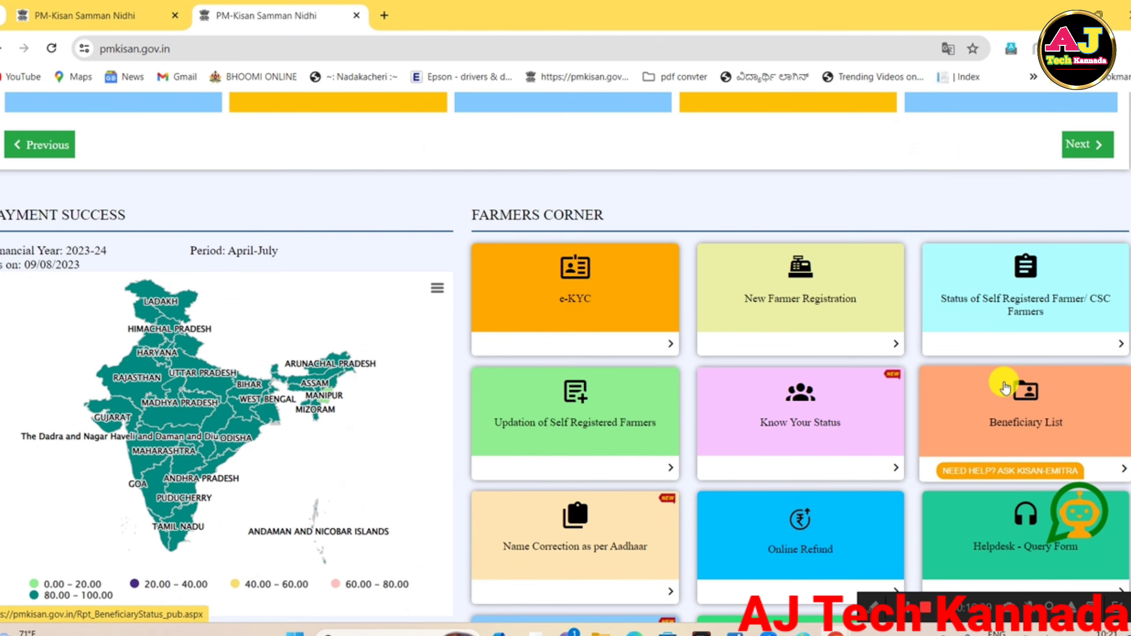
left_click(1027, 298)
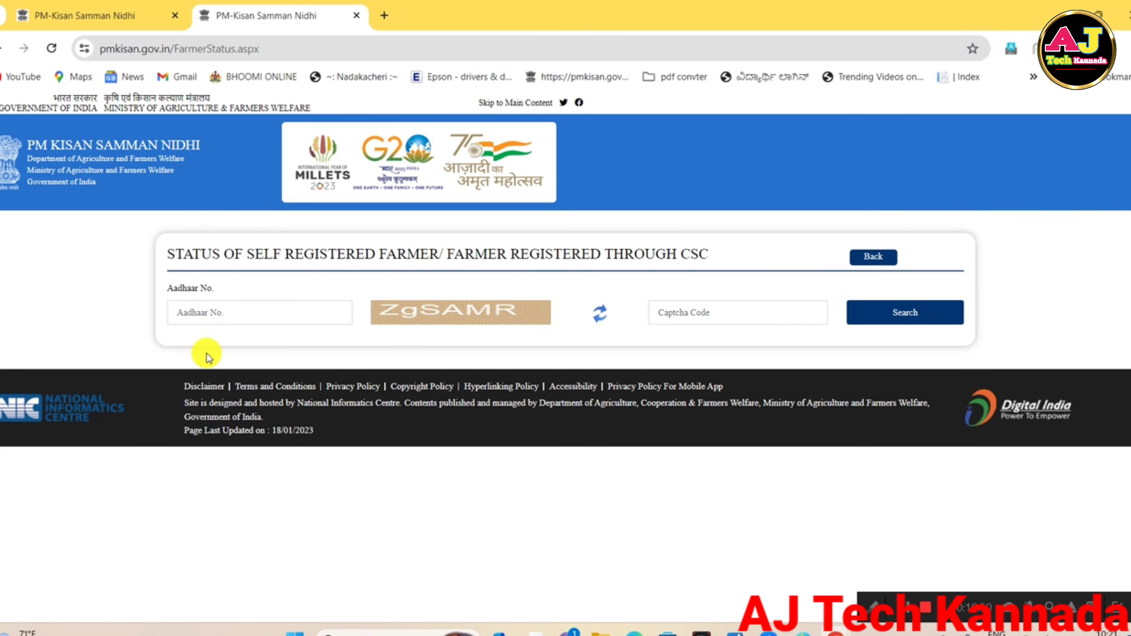
left_click(183, 319)
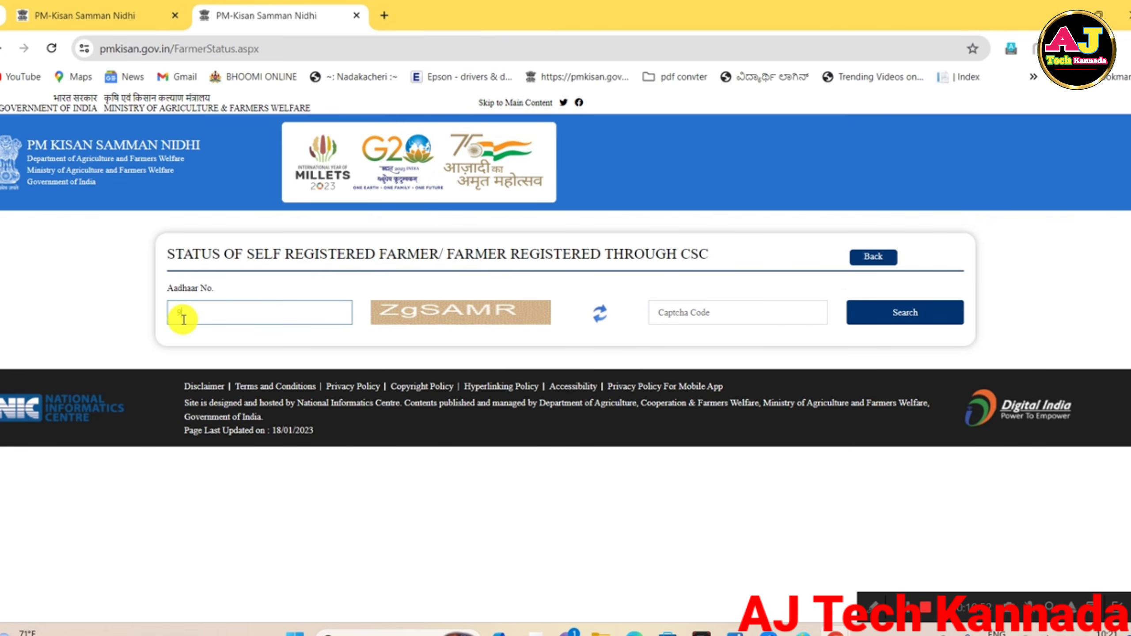
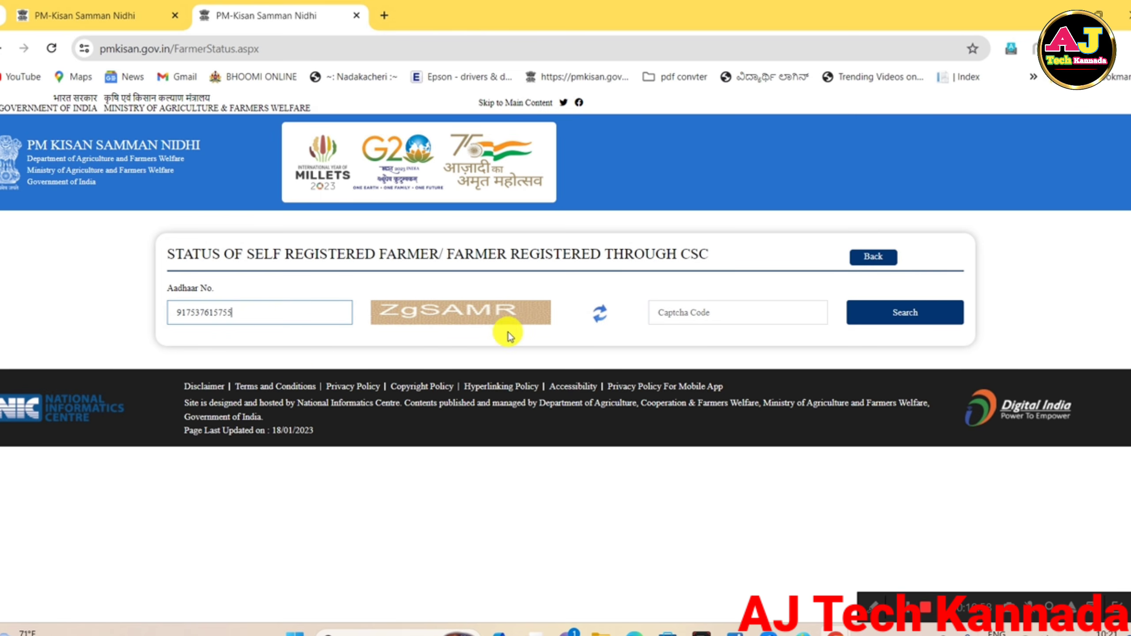
Enter the captcha code and search, revealing registration date 03-03-2024 pending Sub-District/Block approval.
left_click(656, 313)
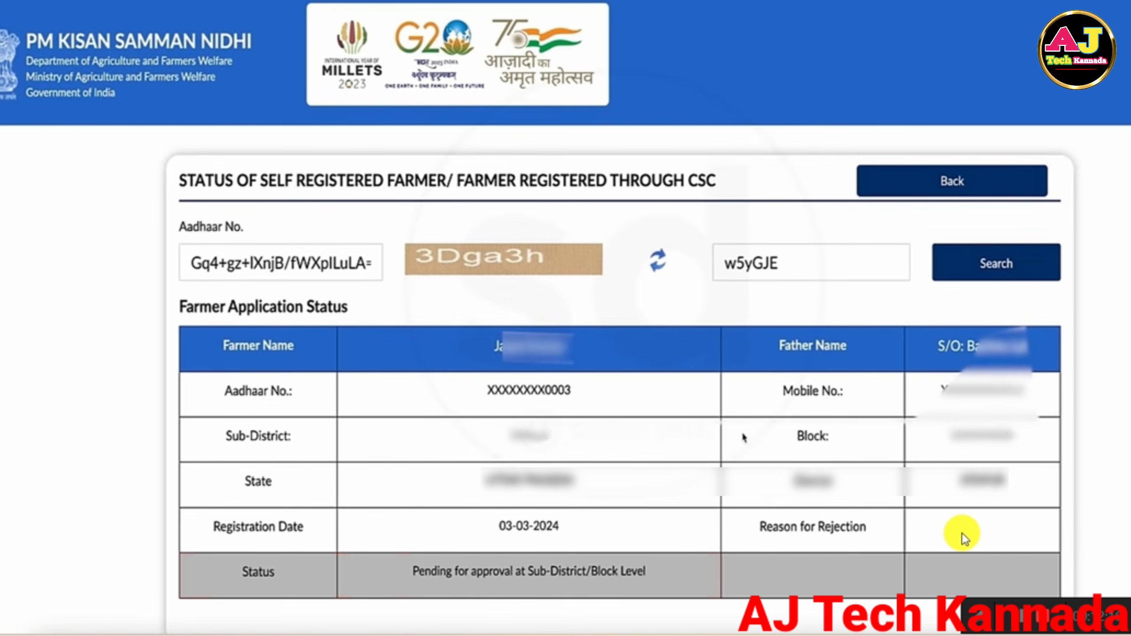